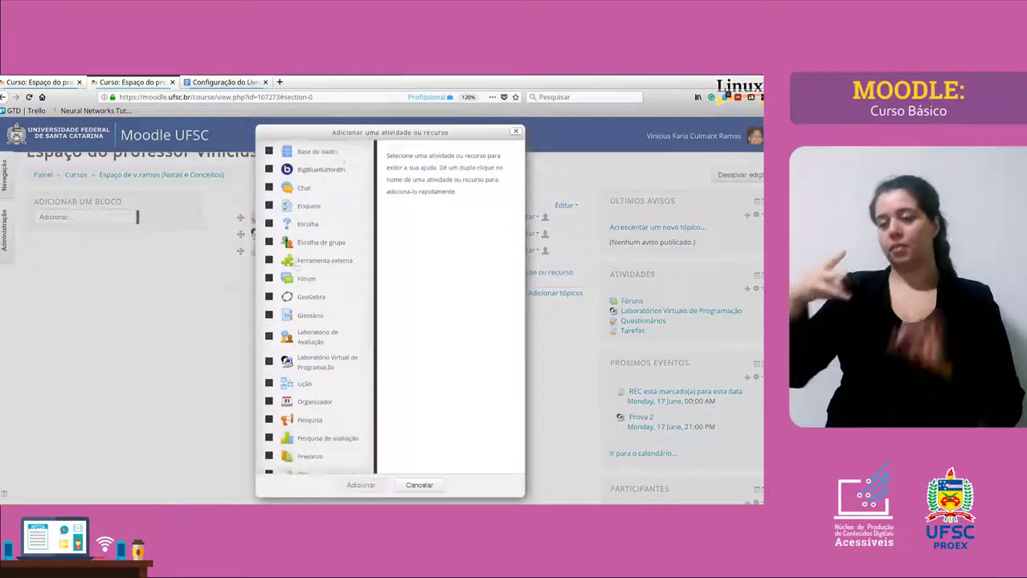
# Close the activity and resource chooser without adding anything.
pyautogui.scroll(5, 316, 241)
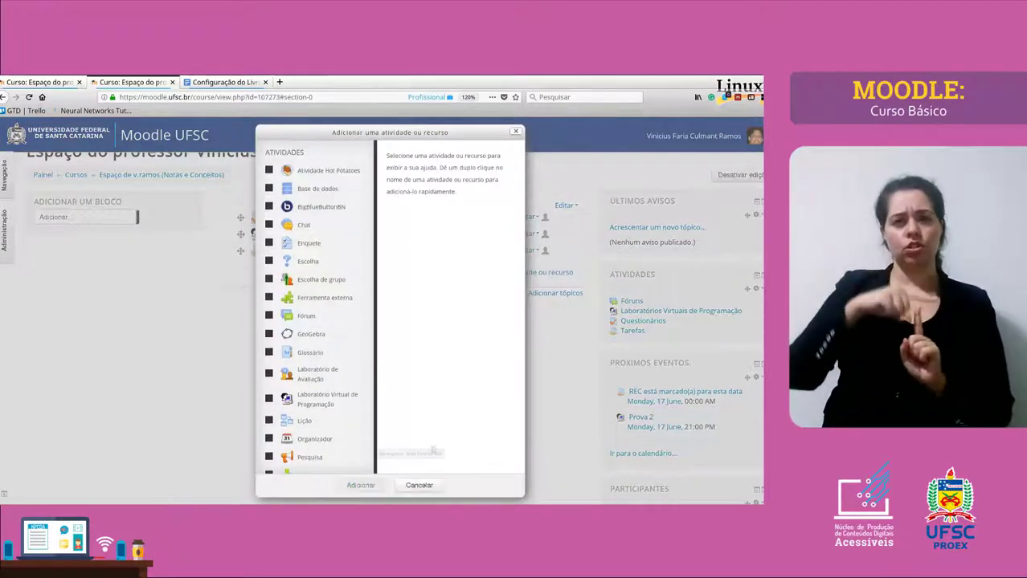
pyautogui.click(419, 484)
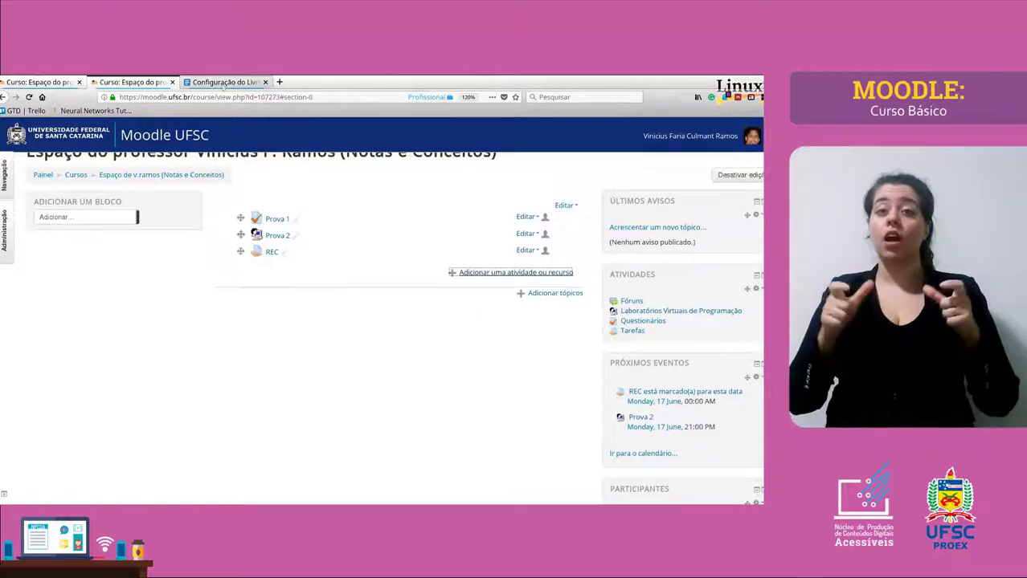
# Switch to the Google Docs document and examine the terms of the Média and MédiaREC formulas.
pyautogui.click(222, 83)
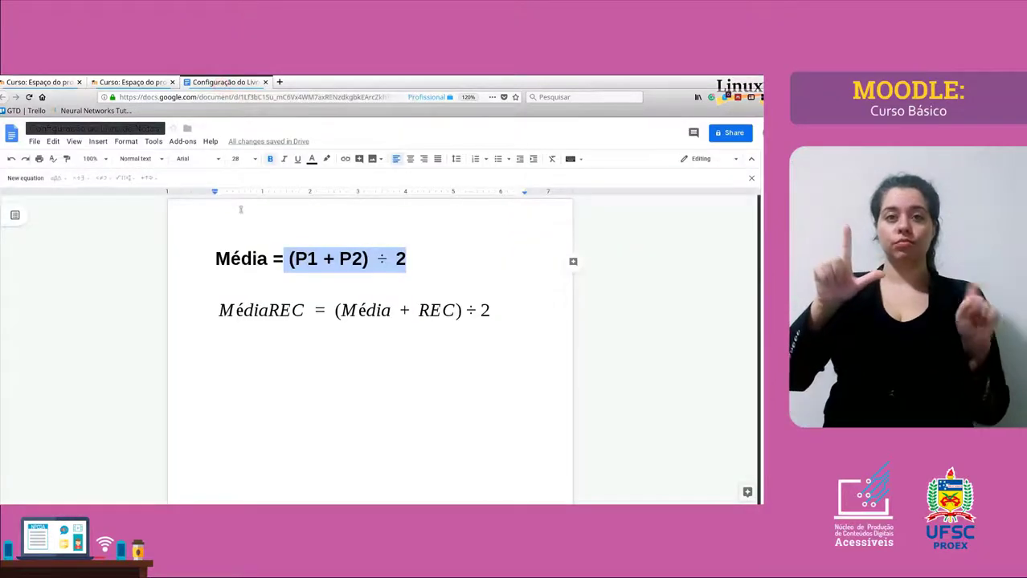
pyautogui.click(241, 257)
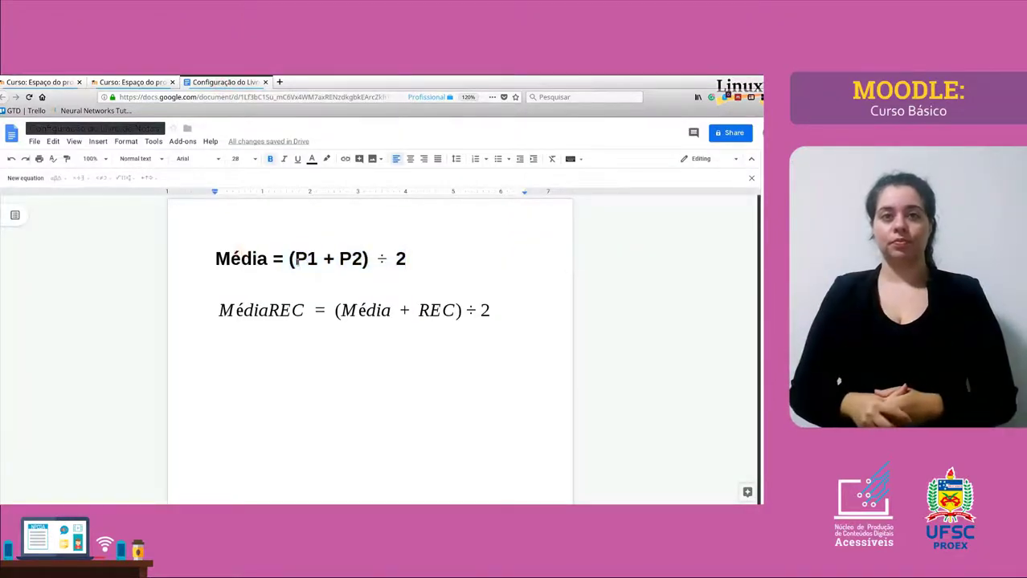
pyautogui.moveTo(294, 259); pyautogui.dragTo(406, 260)
pyautogui.click(330, 258)
pyautogui.click(394, 258)
pyautogui.click(394, 259)
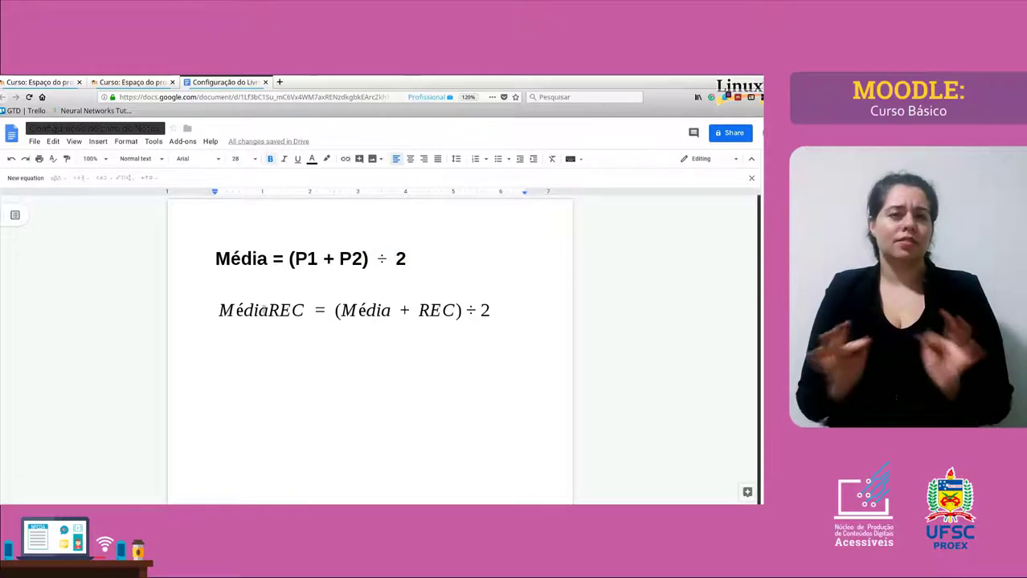
pyautogui.click(265, 311)
pyautogui.moveTo(296, 258); pyautogui.dragTo(319, 261)
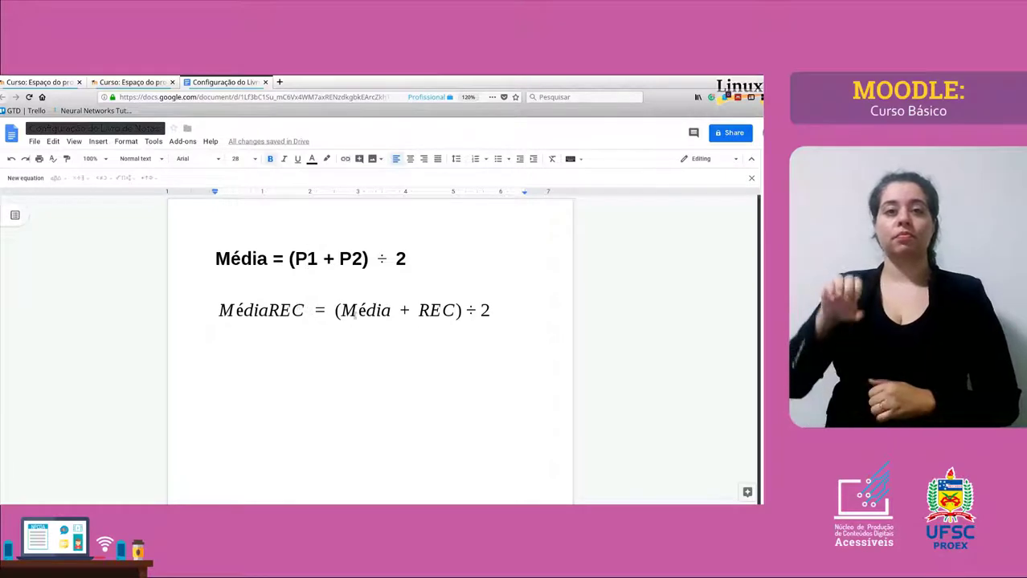
pyautogui.click(431, 309)
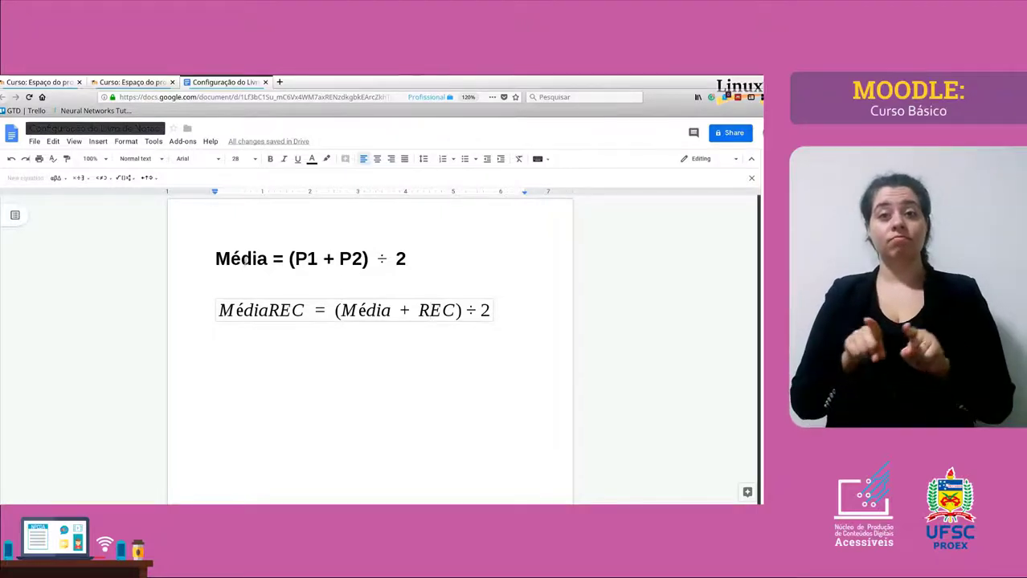
pyautogui.click(247, 260)
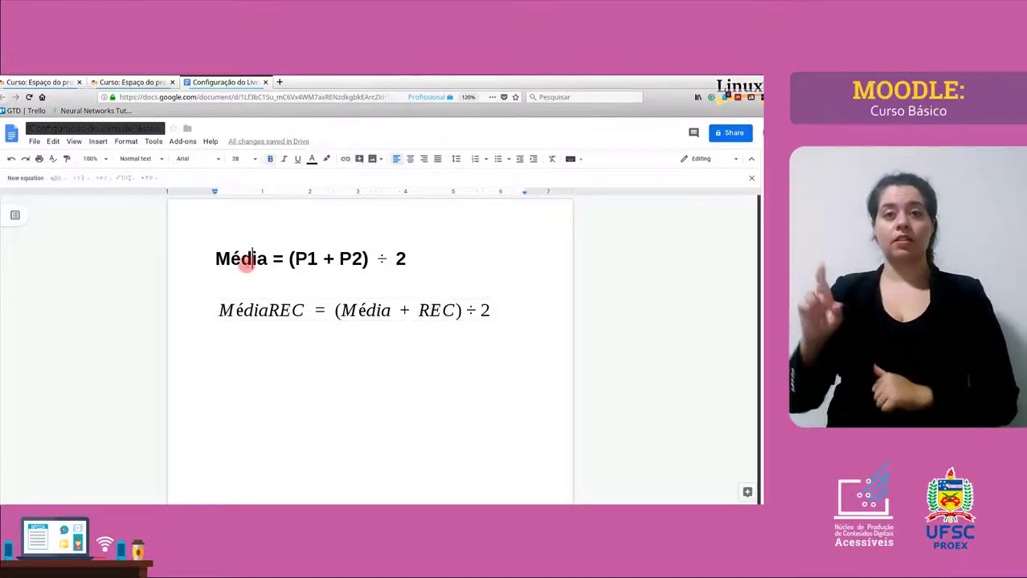
pyautogui.click(355, 309)
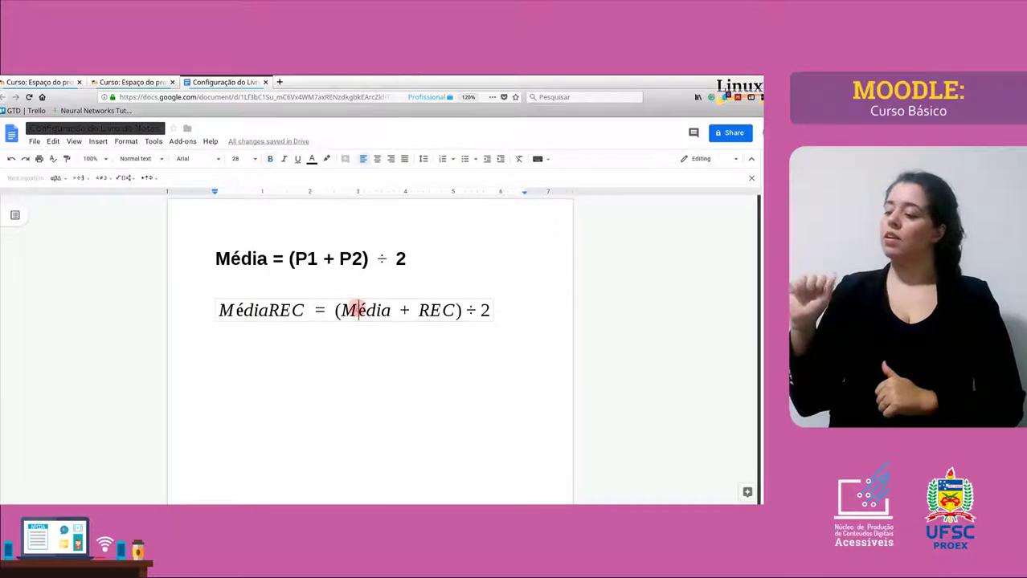
pyautogui.click(429, 310)
pyautogui.doubleClick(428, 310)
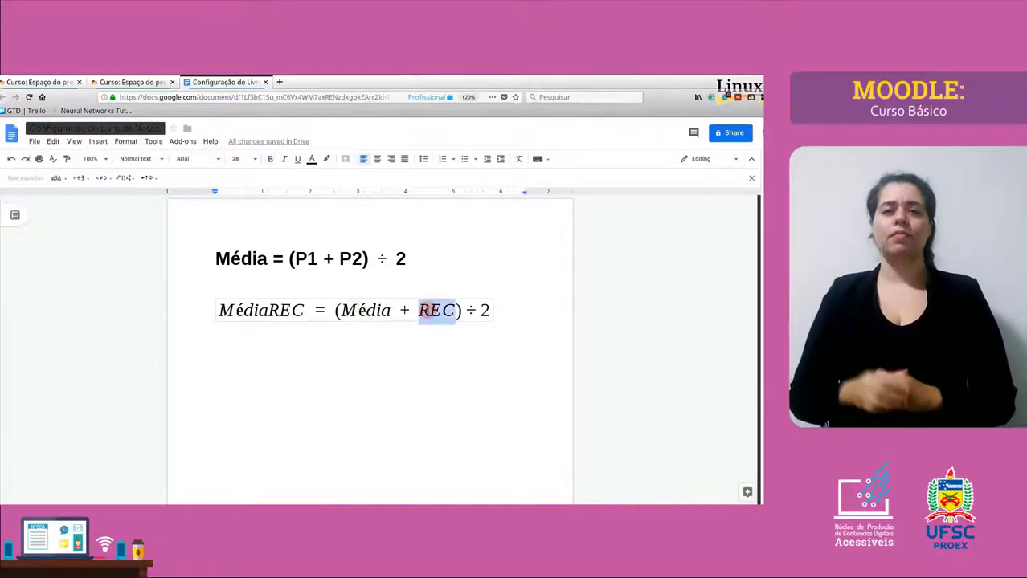
pyautogui.doubleClick(475, 310)
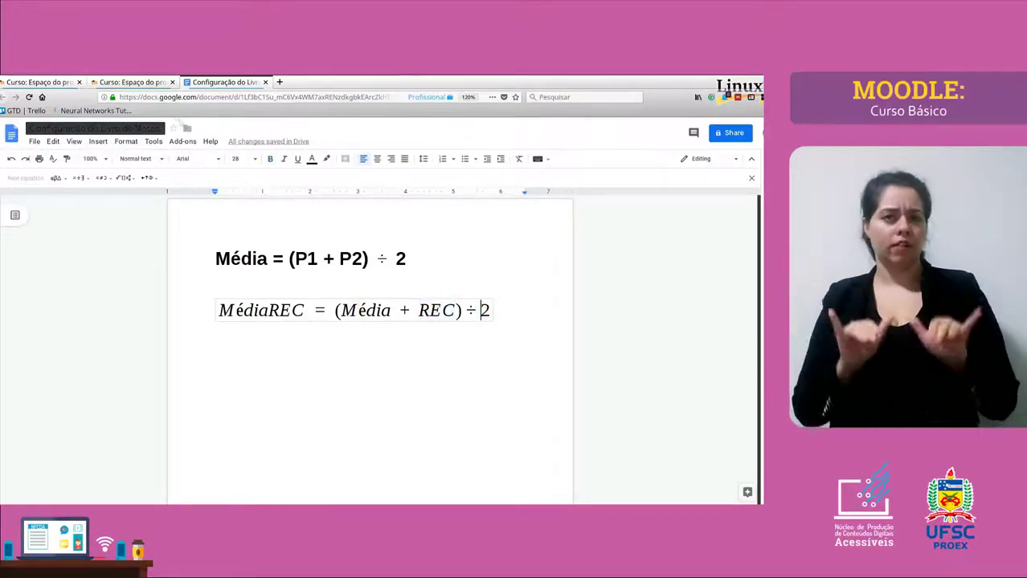
# Switch back to the Moodle course and open its gradebook setup (Configuração do Livro de Notas).
pyautogui.click(148, 84)
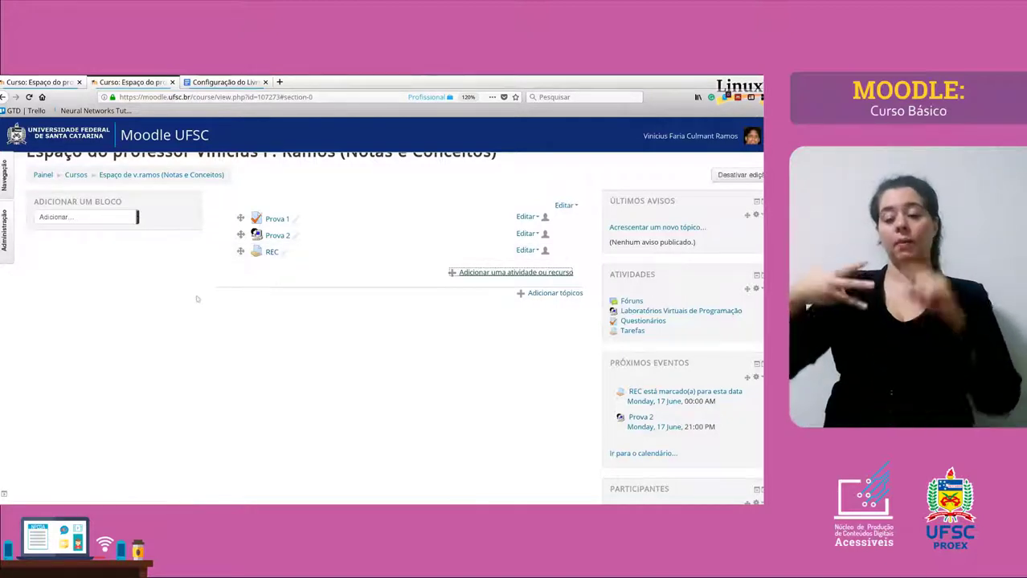
pyautogui.moveTo(4, 240)
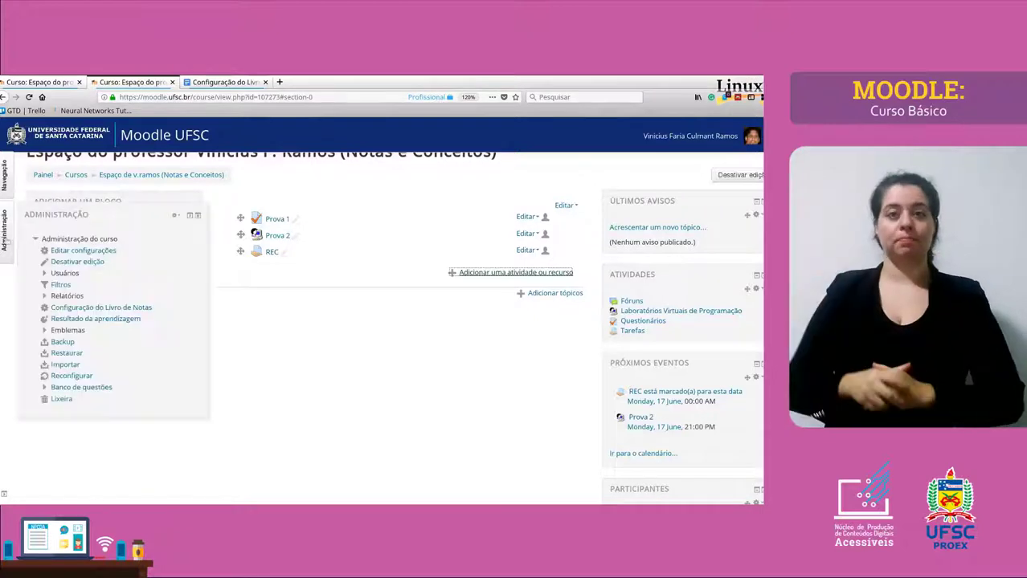
pyautogui.click(139, 309)
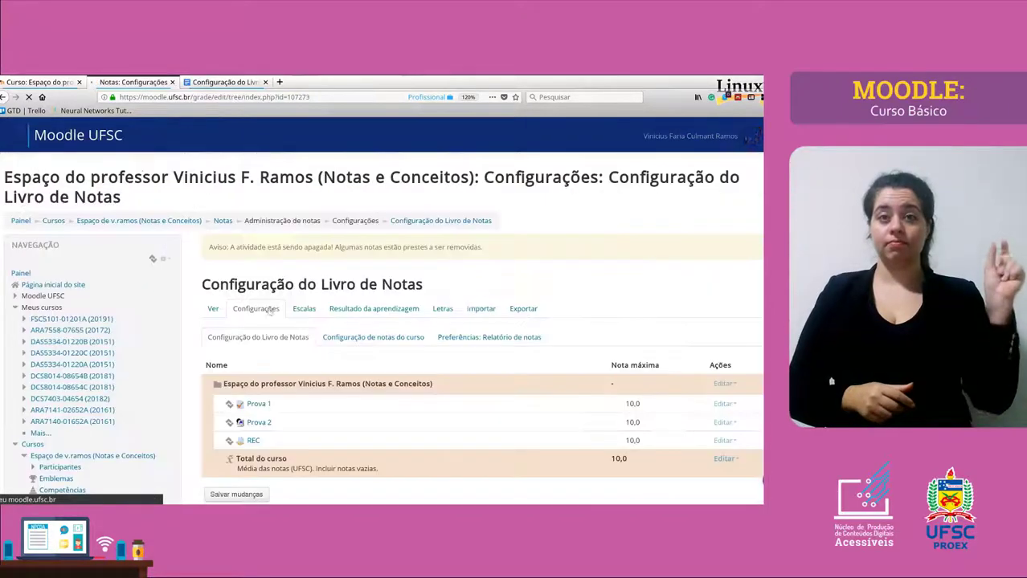
# Start a new grade category in the gradebook and name it "Média do Semestre".
pyautogui.scroll(-3, 323, 331)
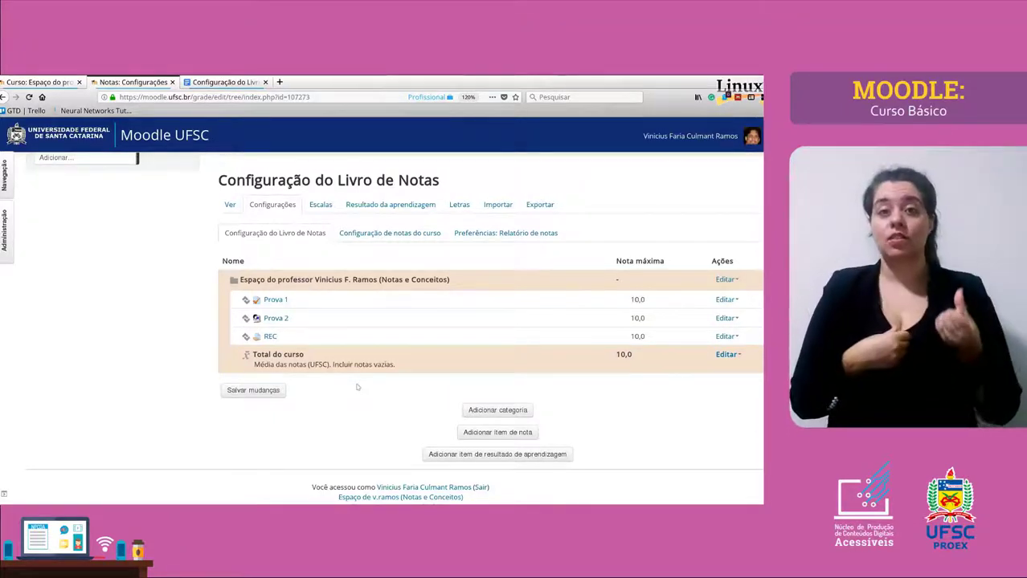
pyautogui.click(498, 410)
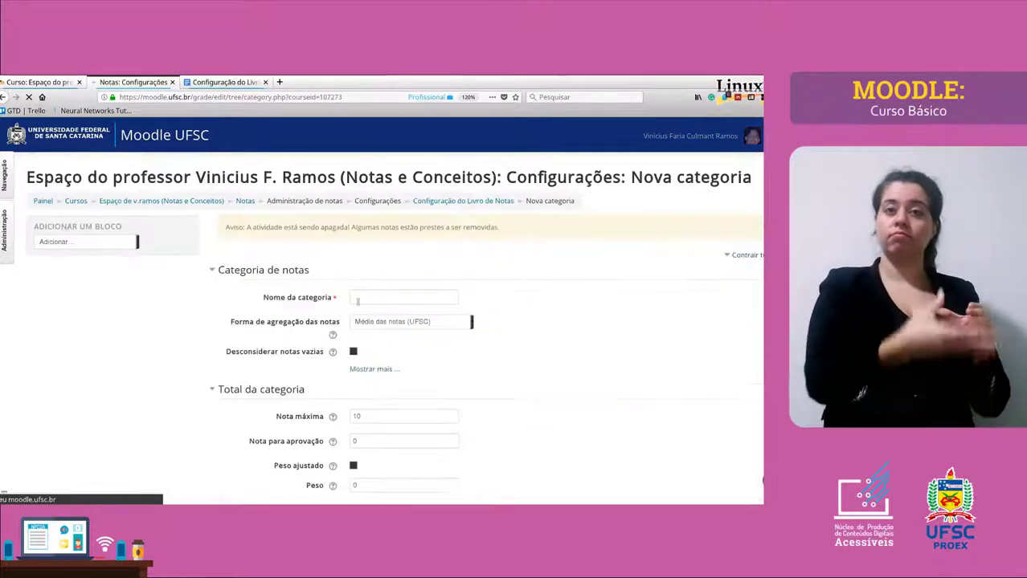
pyautogui.click(358, 300)
pyautogui.write('Semes')
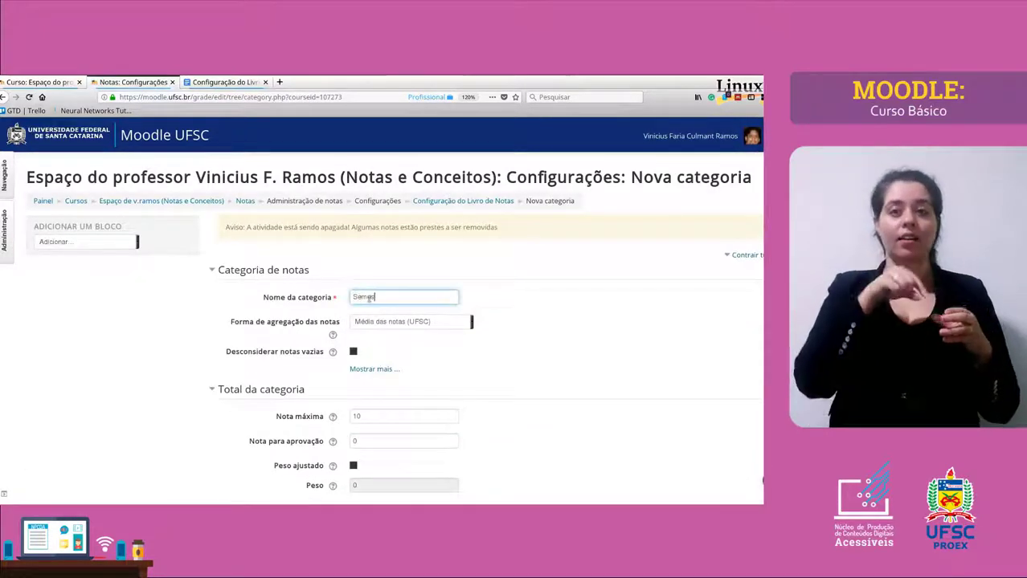
pyautogui.write('tre')
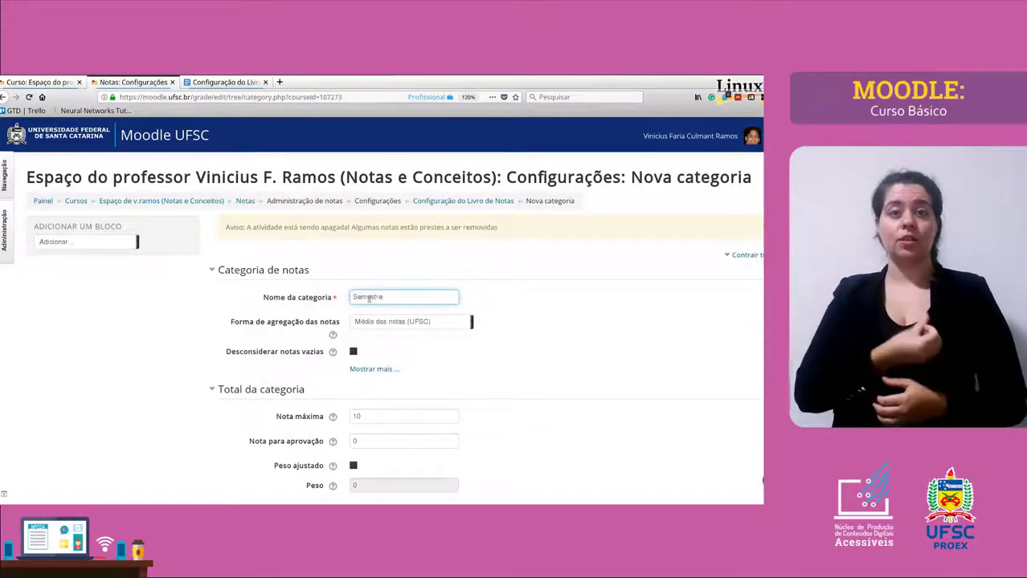
pyautogui.press('Home')
pyautogui.write('Média do')
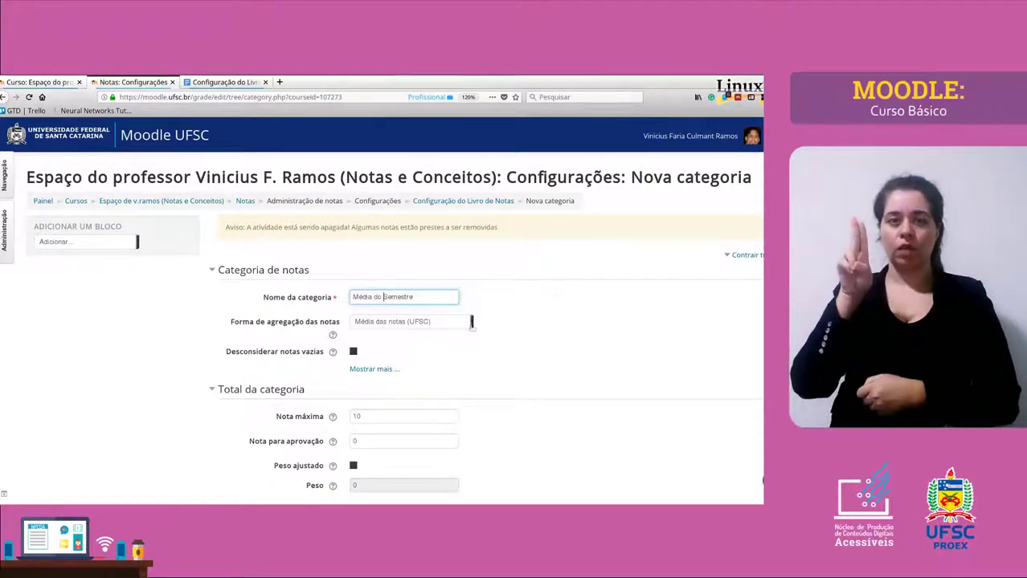
# Check the Média formula in the Google Docs document and set the new category's grade aggregation to Média das notas (UFSC).
pyautogui.moveTo(254, 323); pyautogui.dragTo(308, 323)
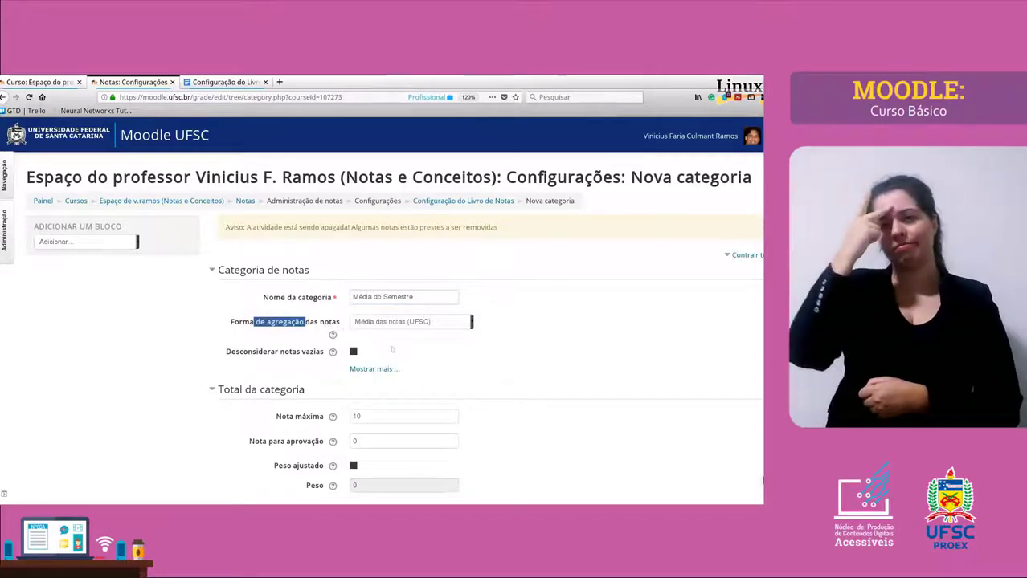
pyautogui.click(442, 339)
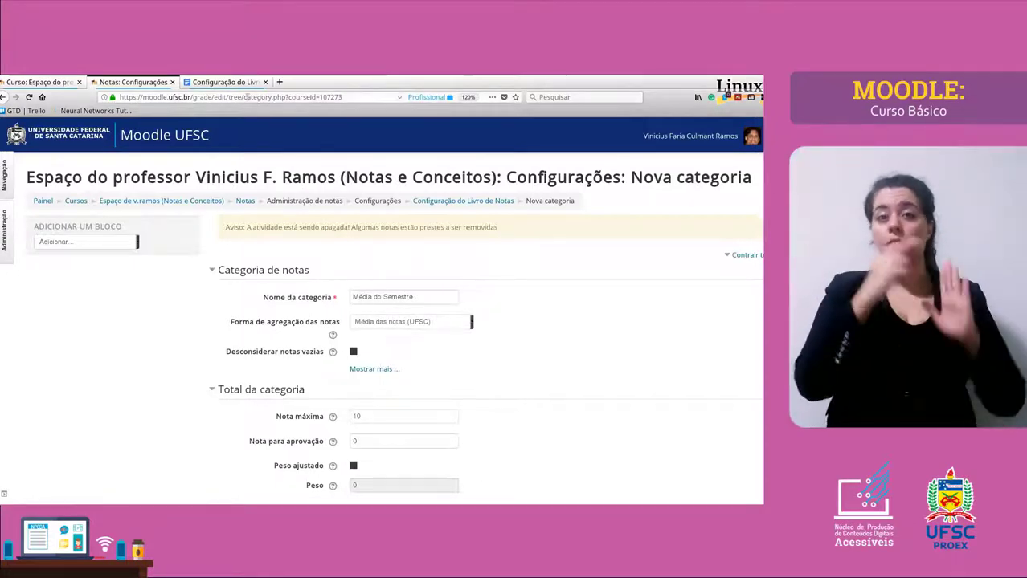
pyautogui.click(239, 83)
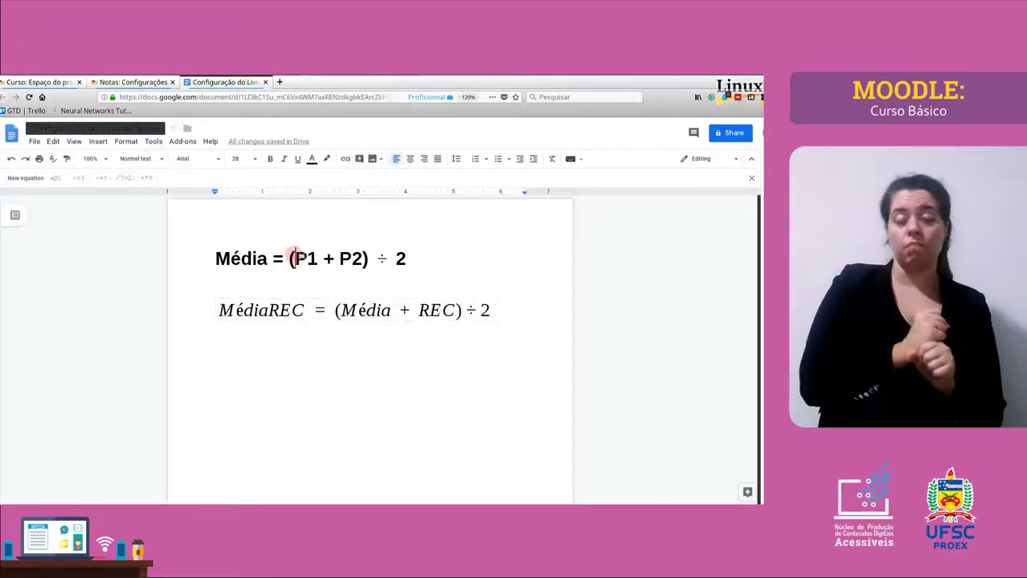
pyautogui.click(129, 86)
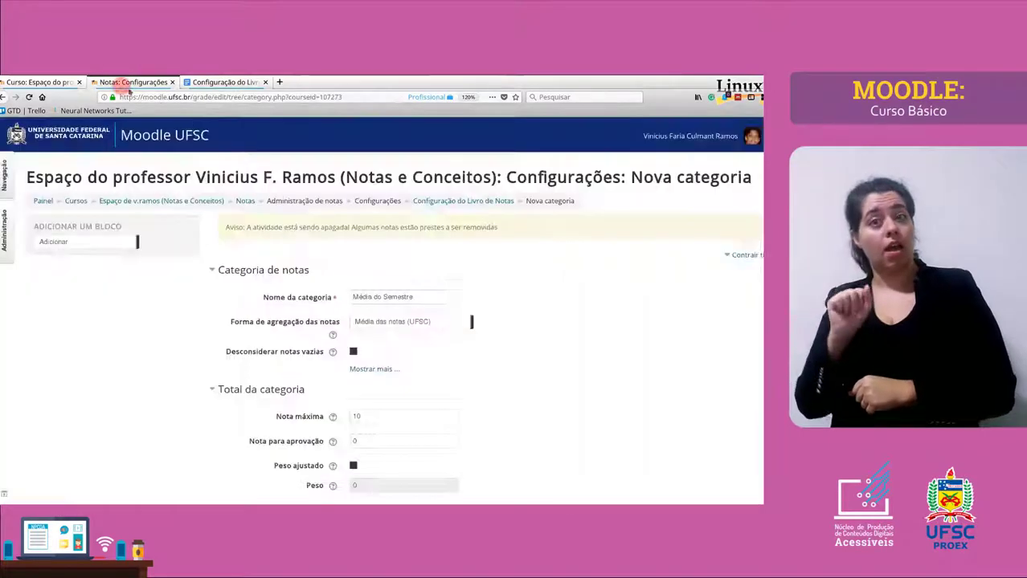
pyautogui.click(430, 324)
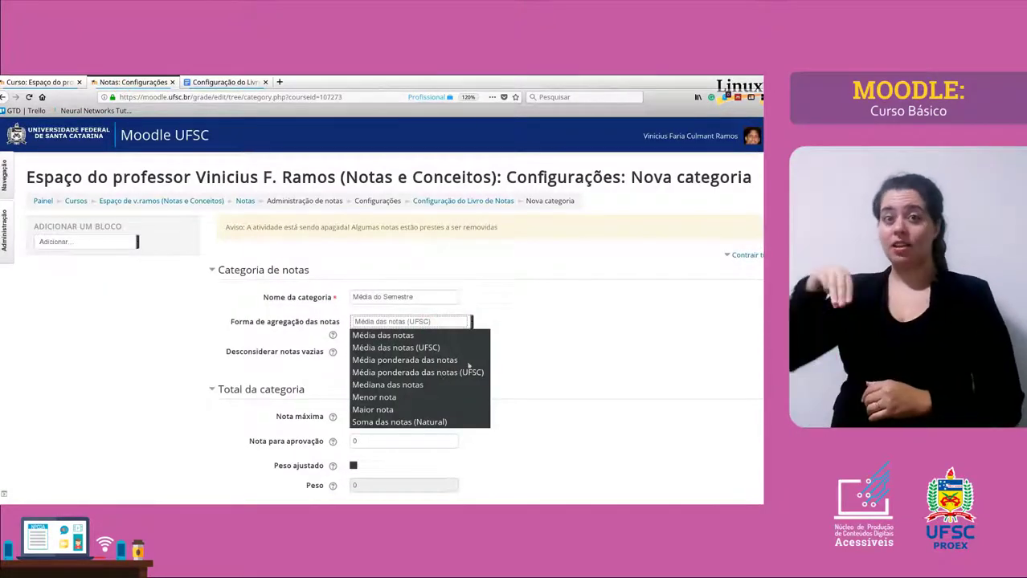
pyautogui.click(518, 359)
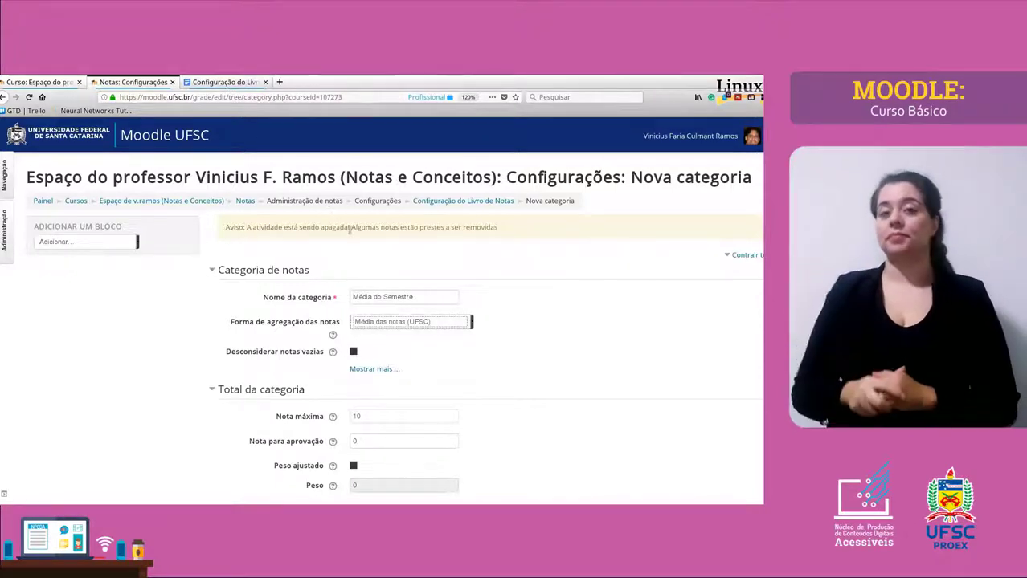
pyautogui.click(404, 324)
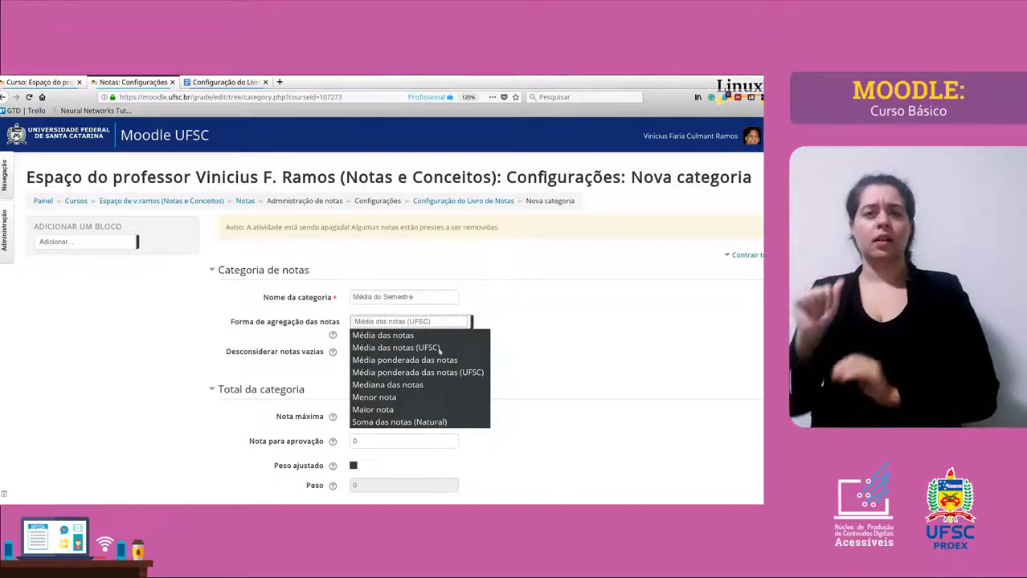
pyautogui.click(439, 348)
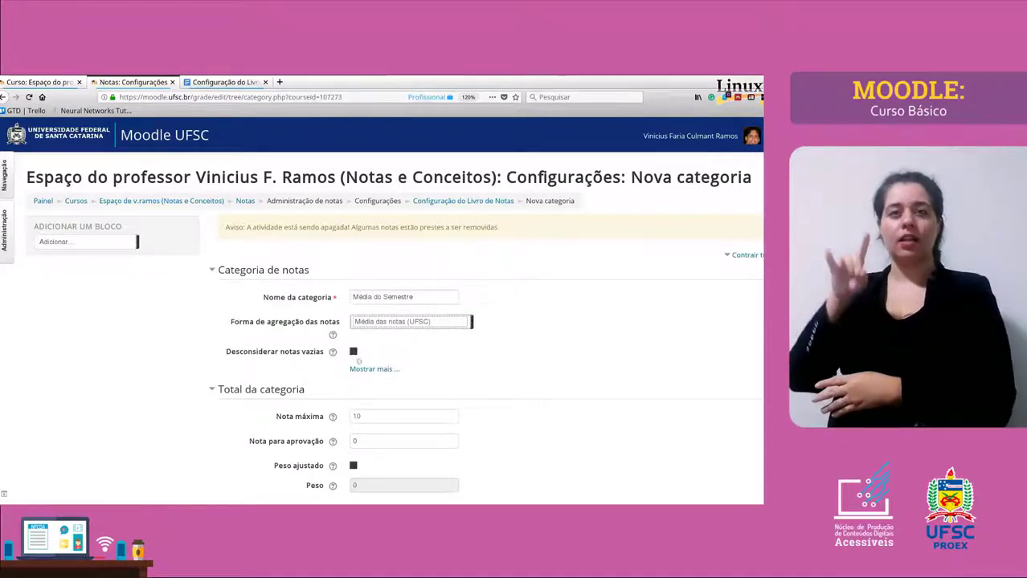
# Set the category's passing grade (Nota para aprovação) to 6,0 and save the new category.
pyautogui.scroll(-1, 482, 368)
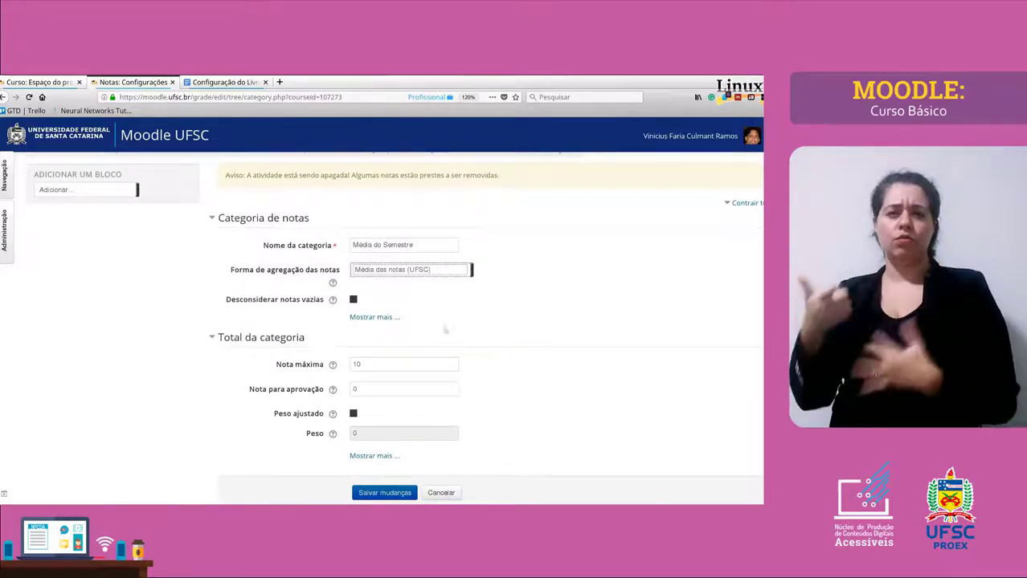
pyautogui.doubleClick(365, 389)
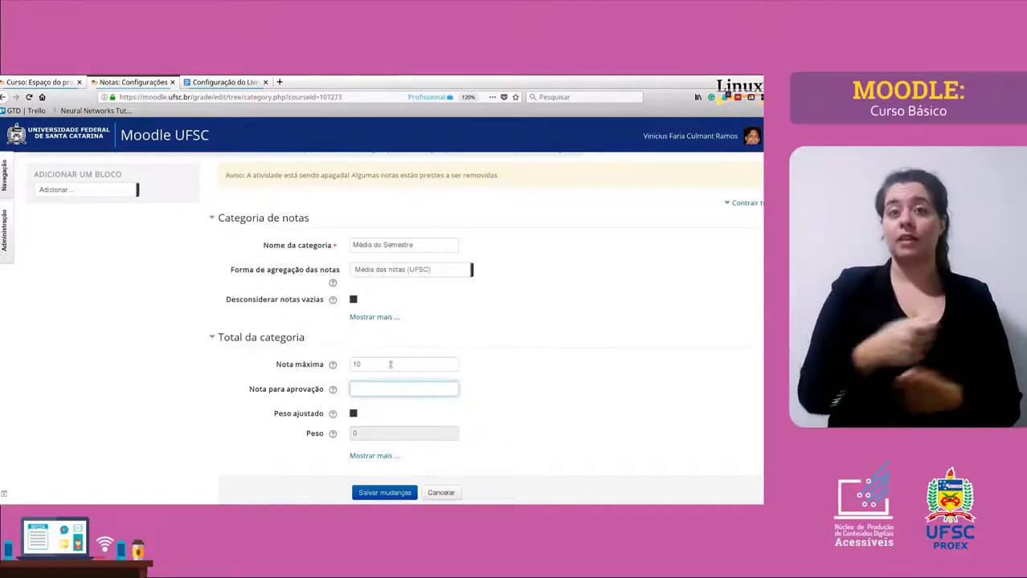
pyautogui.write('6,0')
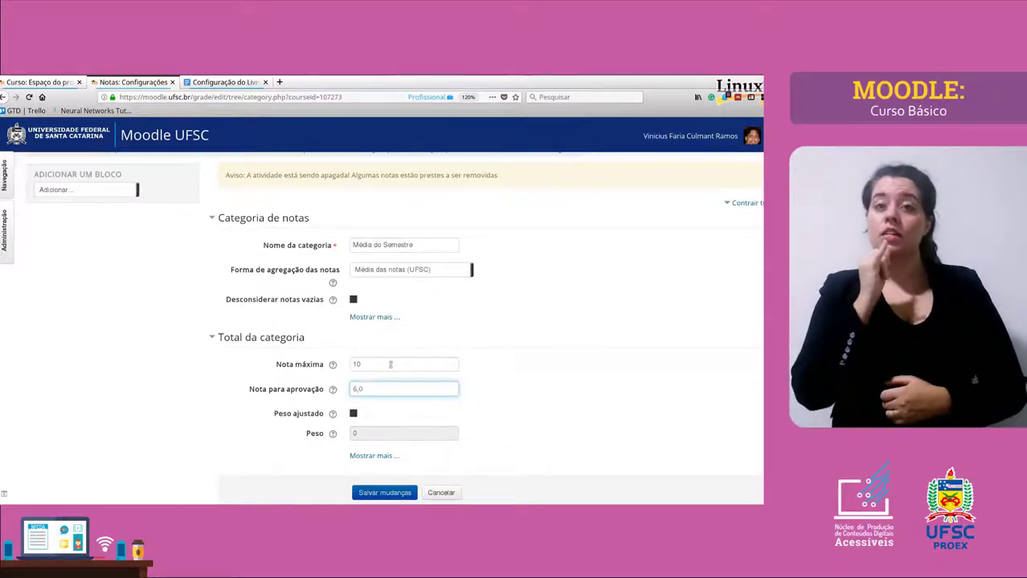
pyautogui.scroll(-1, 474, 394)
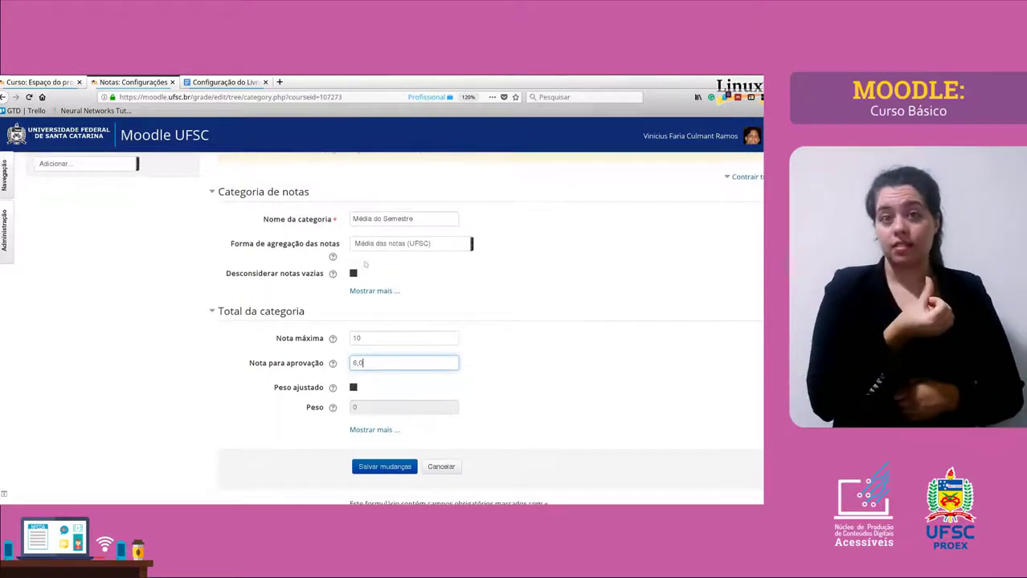
pyautogui.click(379, 466)
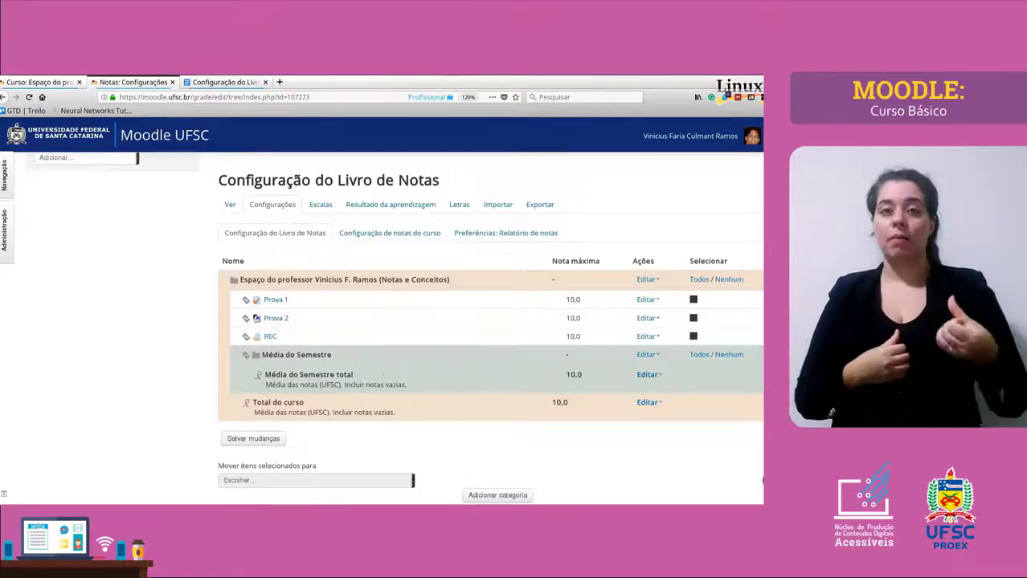
# Move the Prova 1 and Prova 2 grade items together into the Média do Semestre category.
pyautogui.click(693, 300)
pyautogui.click(694, 318)
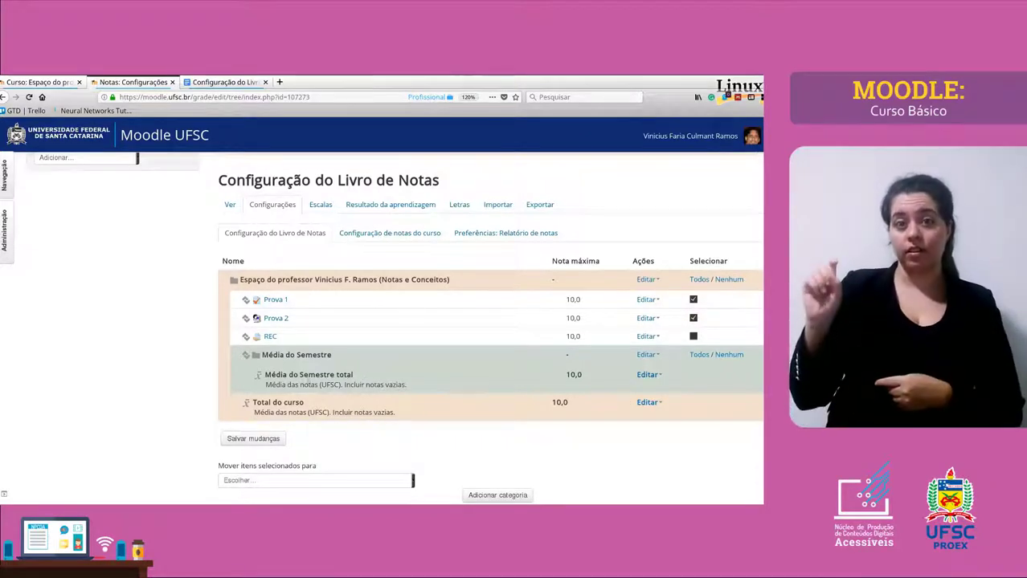
pyautogui.scroll(-1, 282, 430)
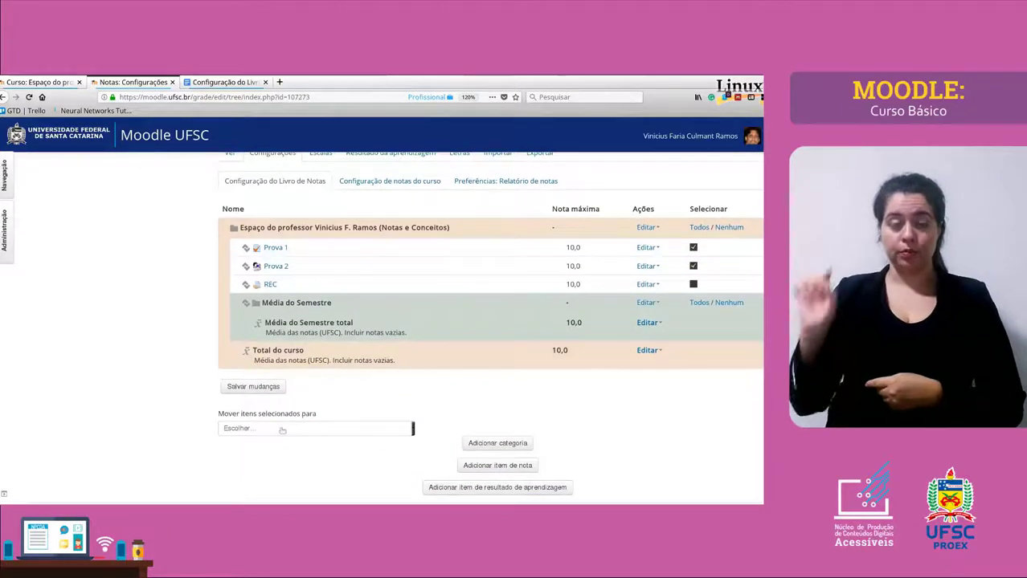
pyautogui.moveTo(317, 413); pyautogui.dragTo(261, 430)
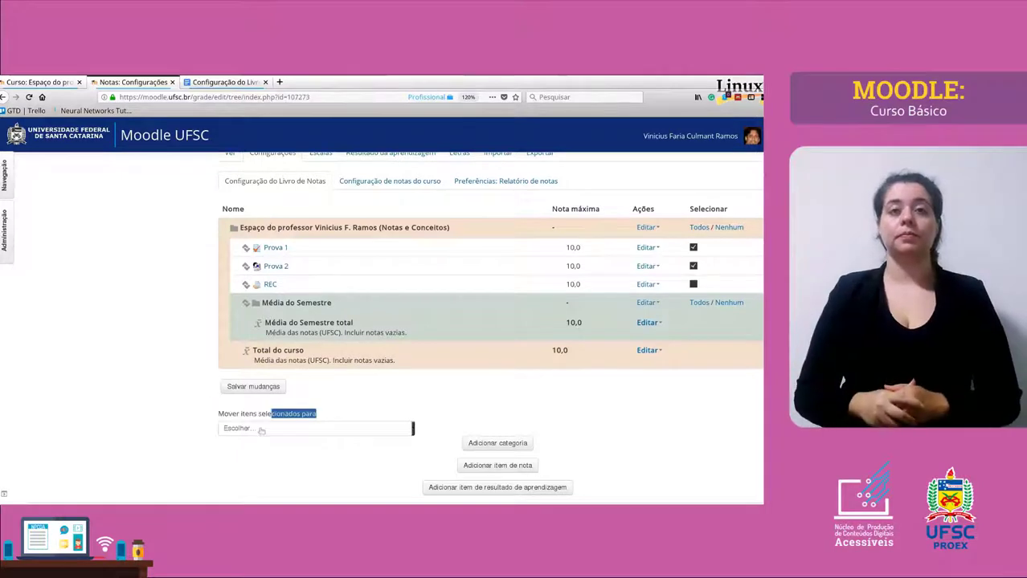
pyautogui.click(261, 431)
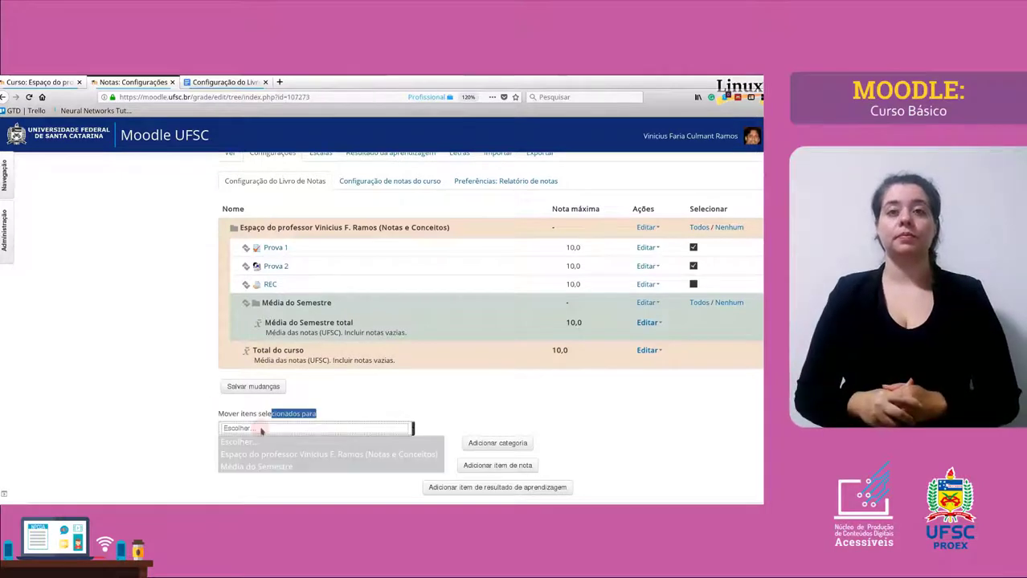
pyautogui.click(256, 467)
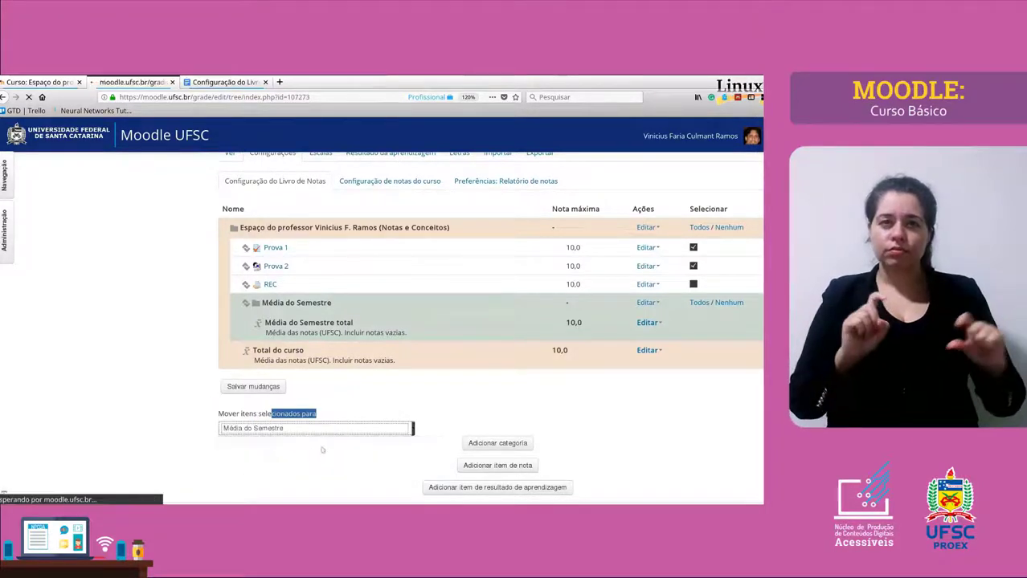
pyautogui.scroll(-2, 234, 450)
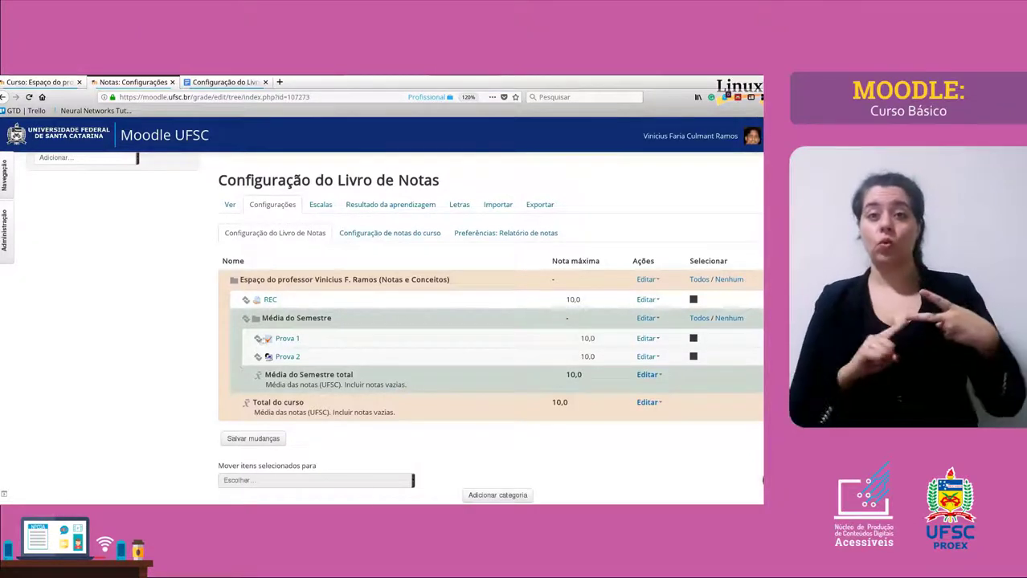
# Move Prova 1 out of the Média do Semestre category to the first place in the course's main category.
pyautogui.click(258, 338)
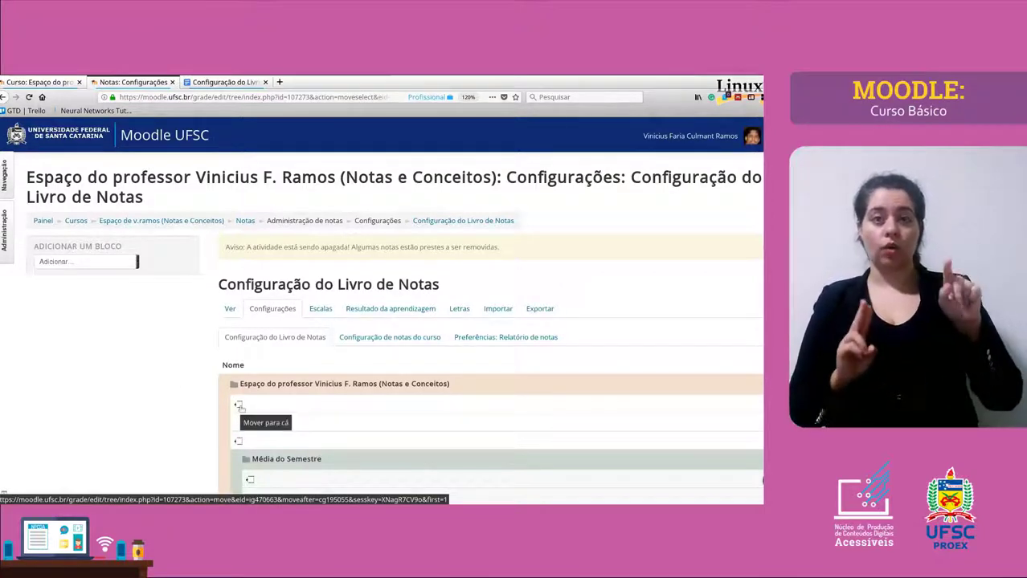
pyautogui.scroll(-1, 270, 392)
pyautogui.scroll(-2, 270, 392)
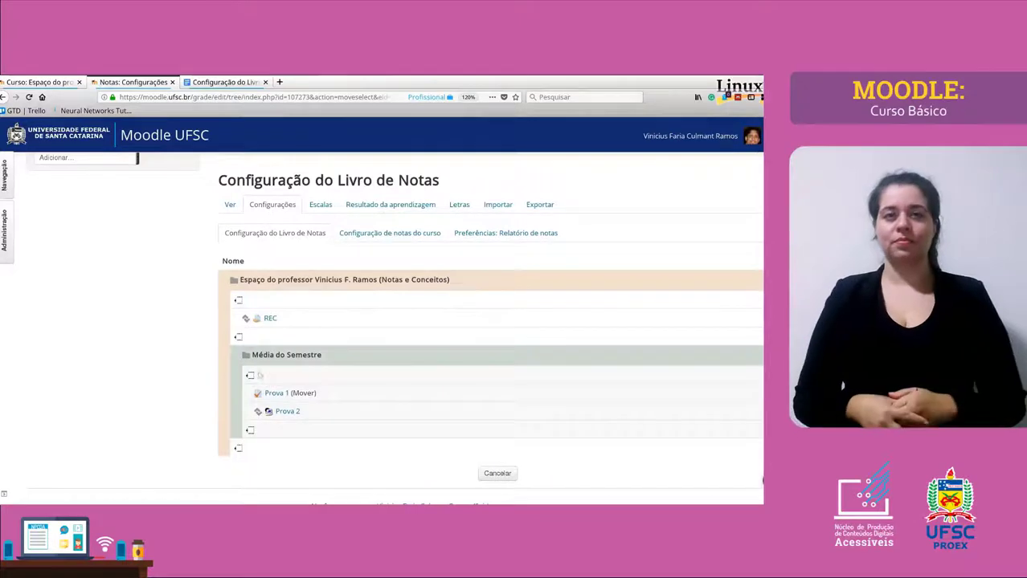
pyautogui.click(238, 300)
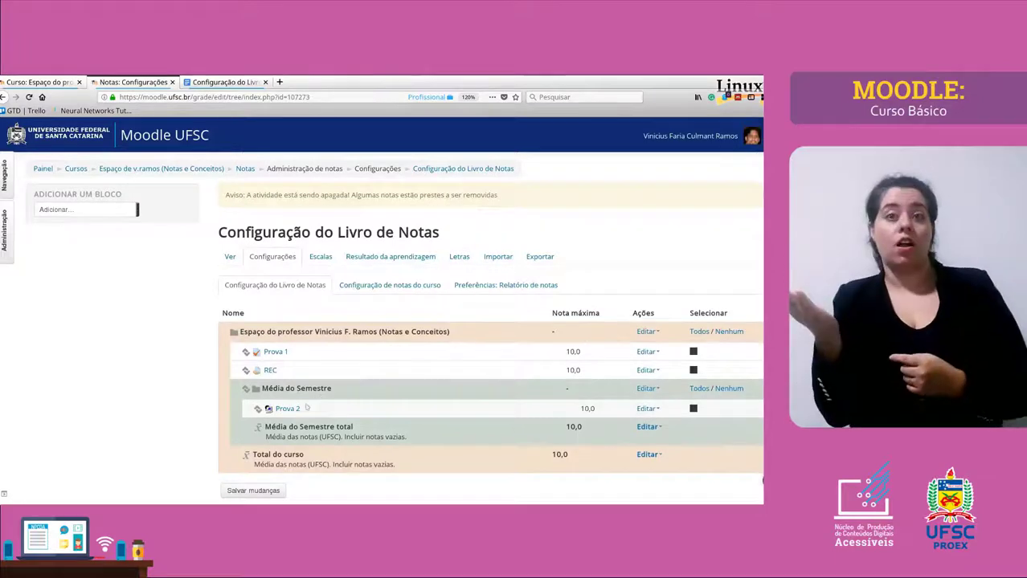
# Move Prova 1 back into the Média do Semestre category, placing it above Prova 2.
pyautogui.scroll(-1, 304, 396)
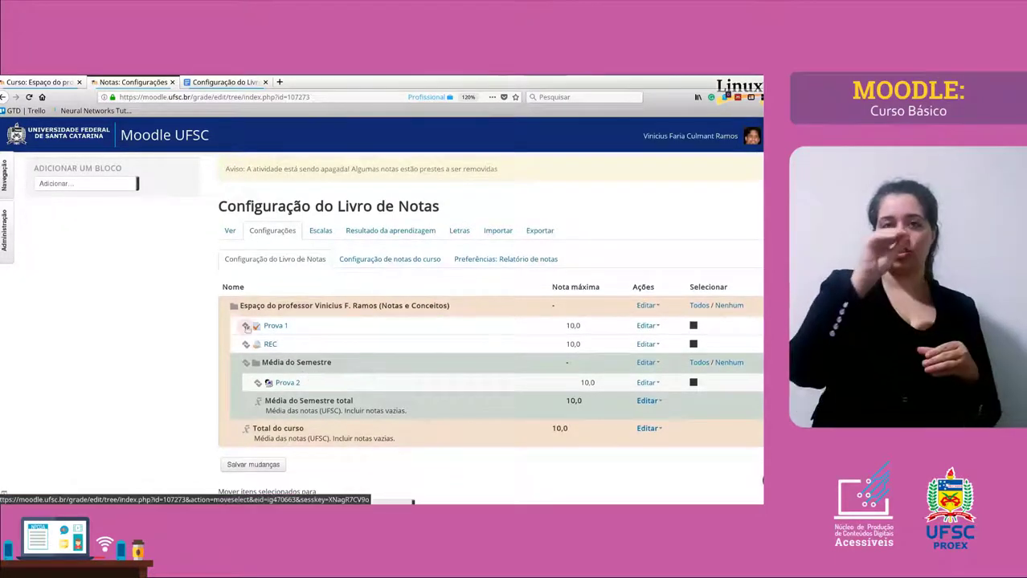
pyautogui.click(246, 344)
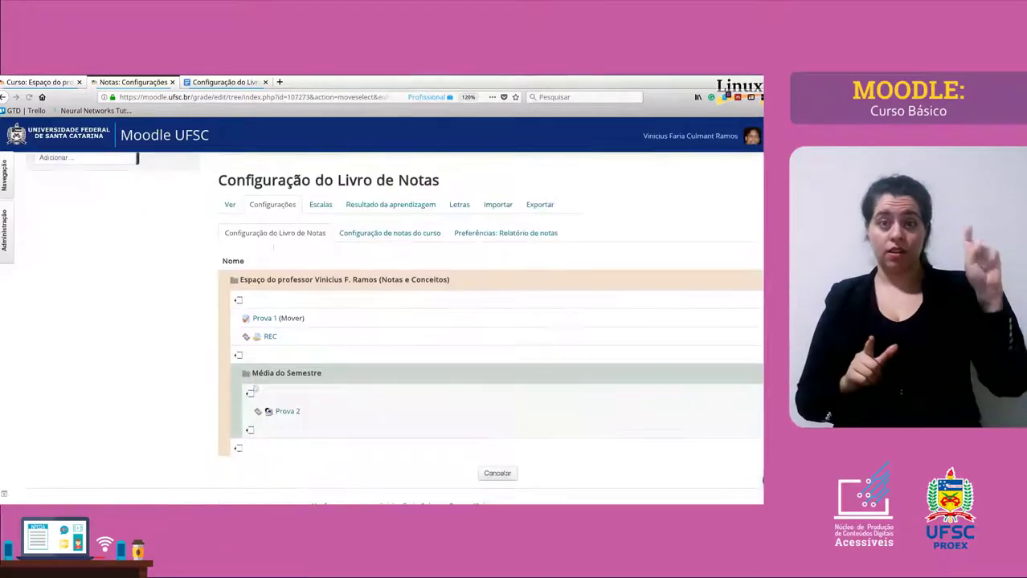
pyautogui.click(250, 393)
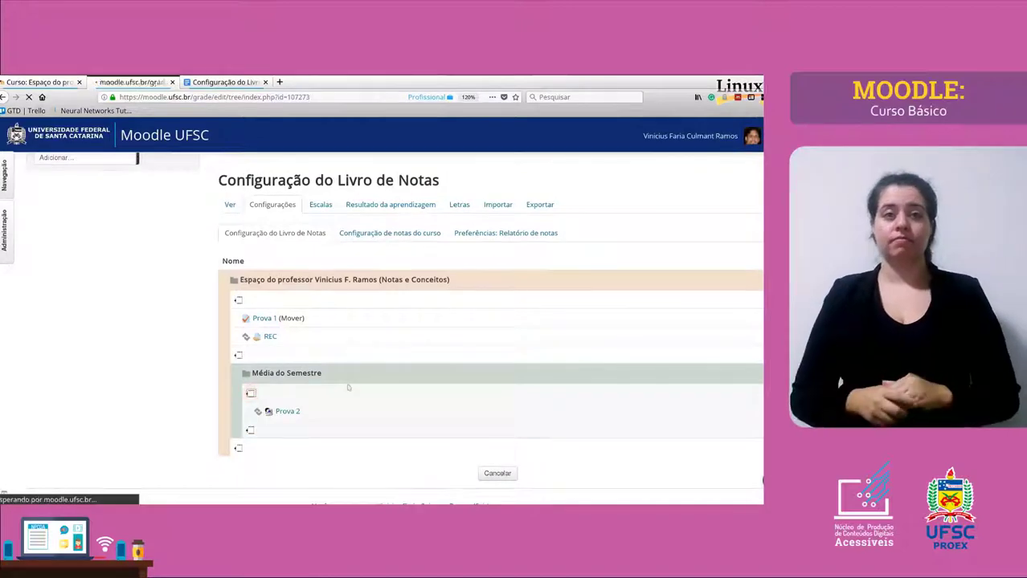
pyautogui.scroll(-2, 305, 369)
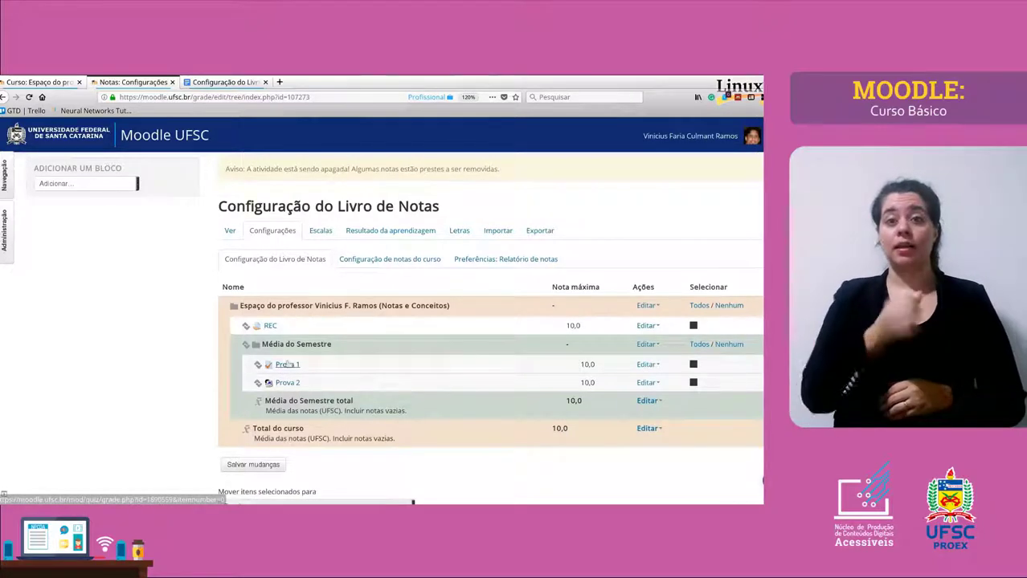
# Move the Média do Semestre category to the top of the course gradebook, above the REC item.
pyautogui.click(247, 344)
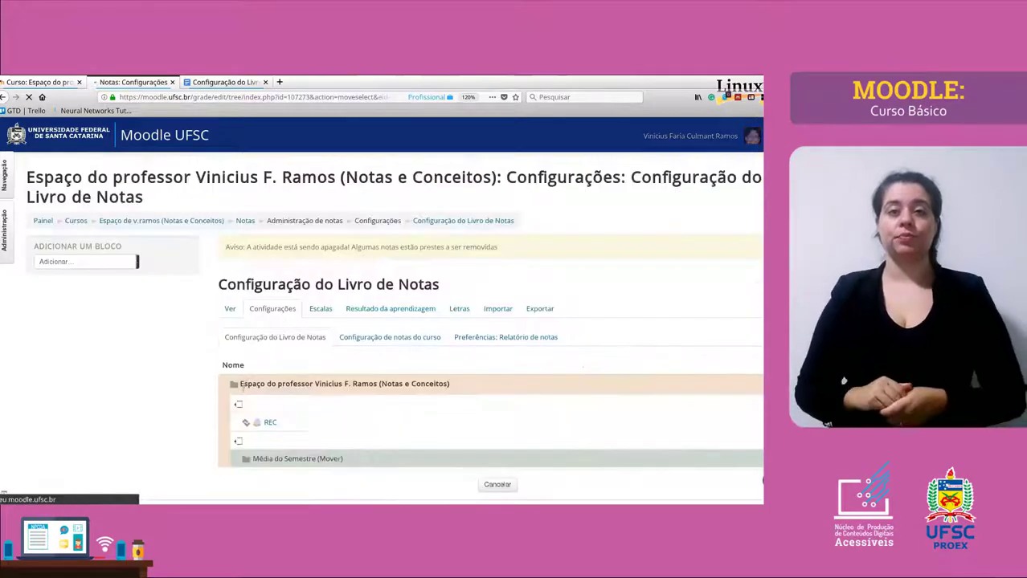
pyautogui.click(240, 405)
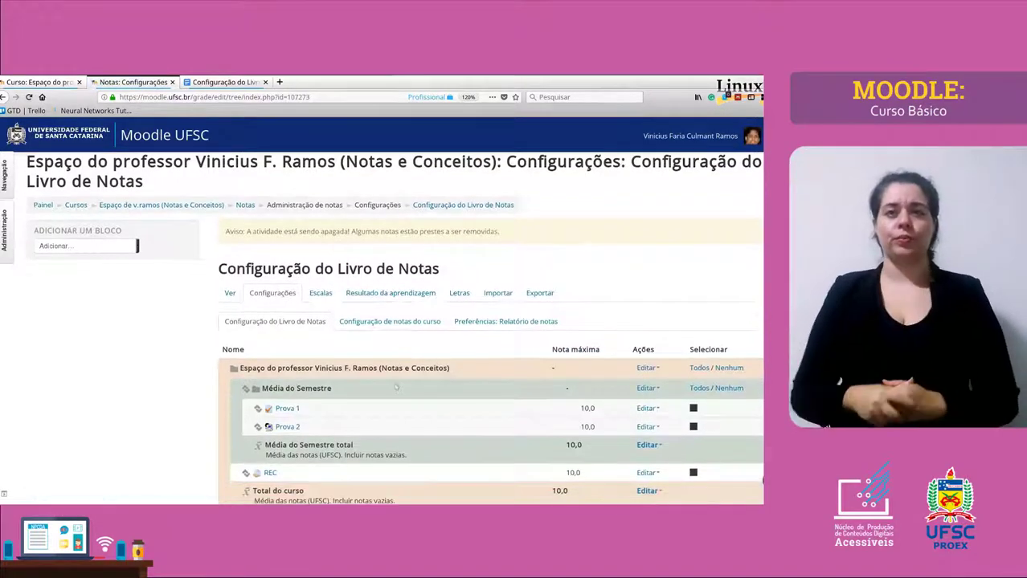
pyautogui.scroll(-2, 346, 314)
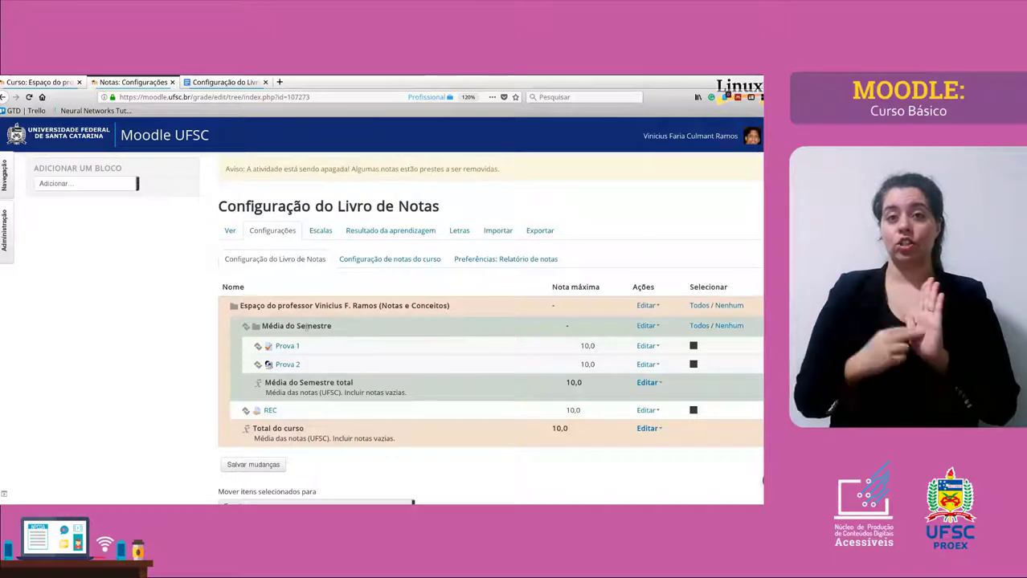
pyautogui.moveTo(258, 328); pyautogui.dragTo(332, 328)
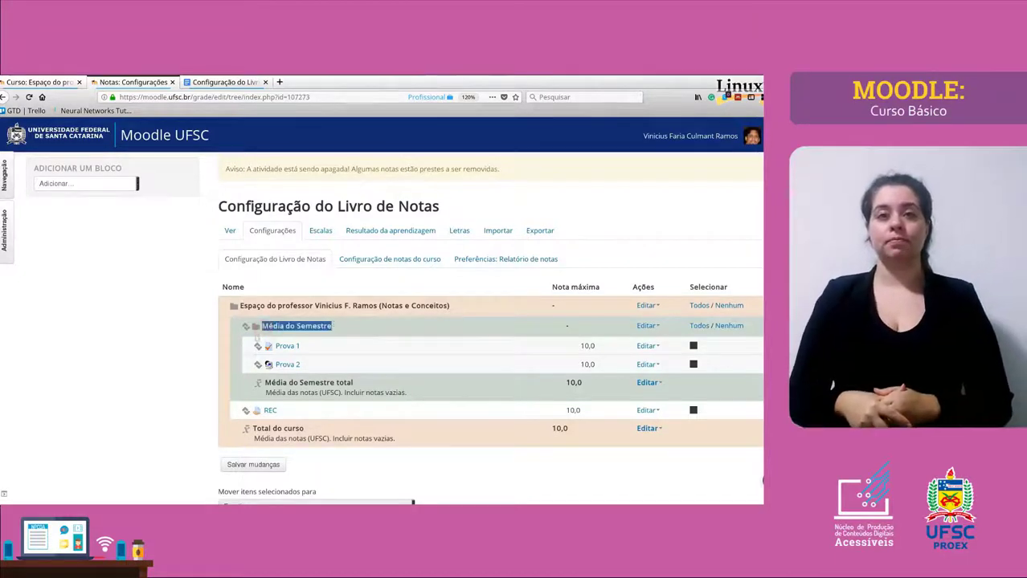
pyautogui.click(242, 335)
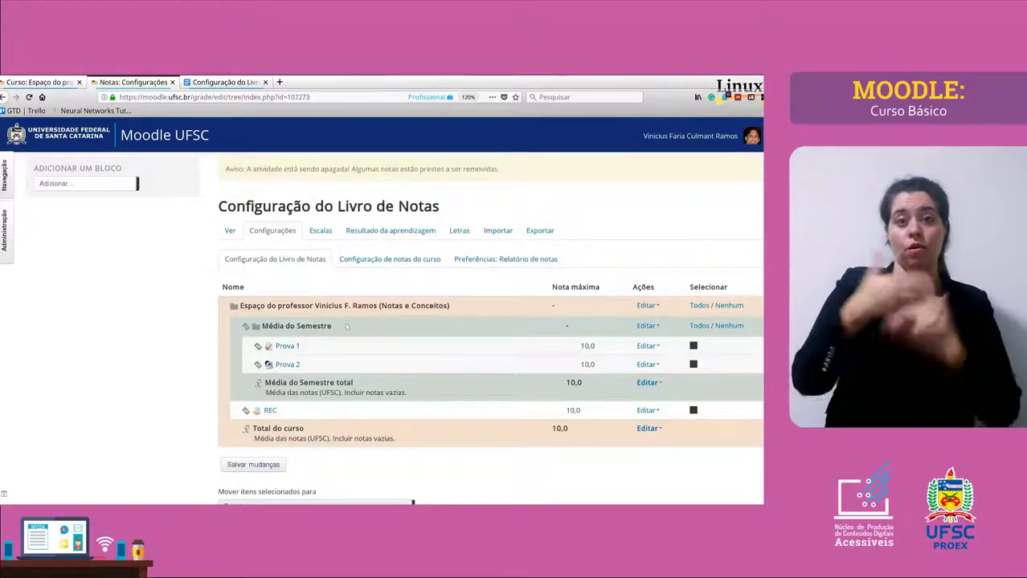
pyautogui.moveTo(350, 326); pyautogui.dragTo(263, 327)
pyautogui.click(283, 327)
# Start another new grade category in the gradebook and name it "Recuperação".
pyautogui.scroll(-3, 330, 366)
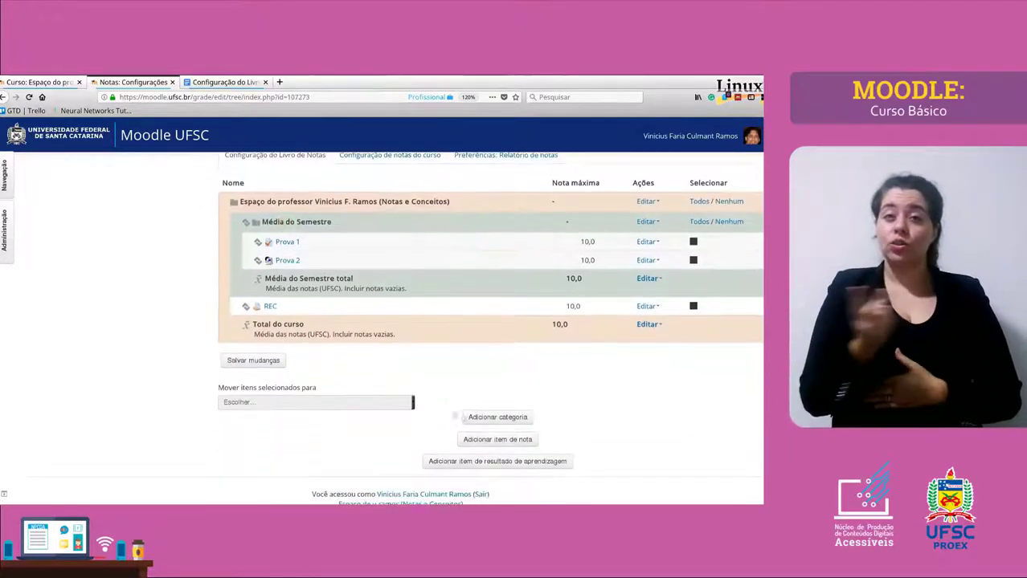
pyautogui.click(476, 413)
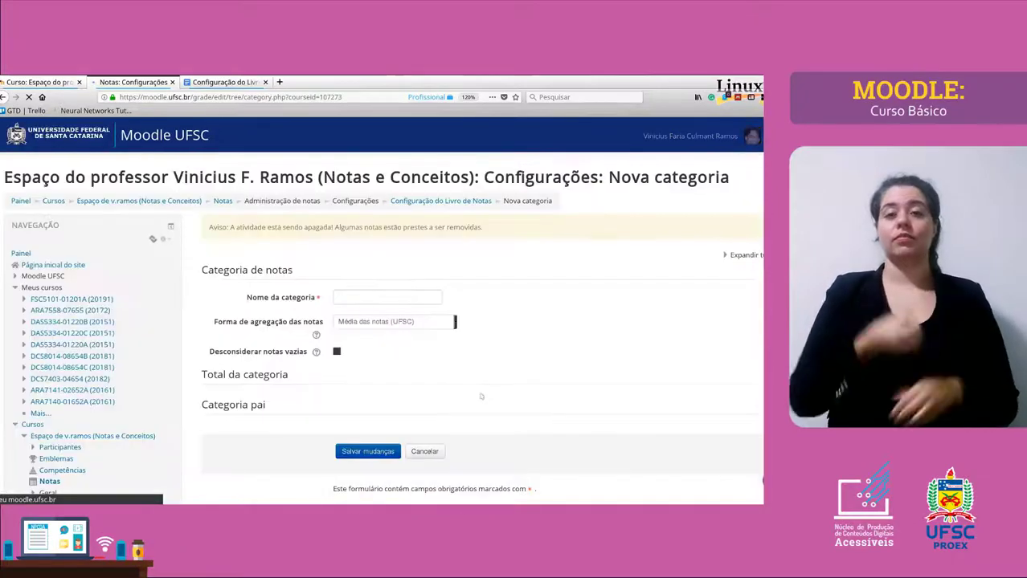
pyautogui.click(383, 298)
pyautogui.write('R')
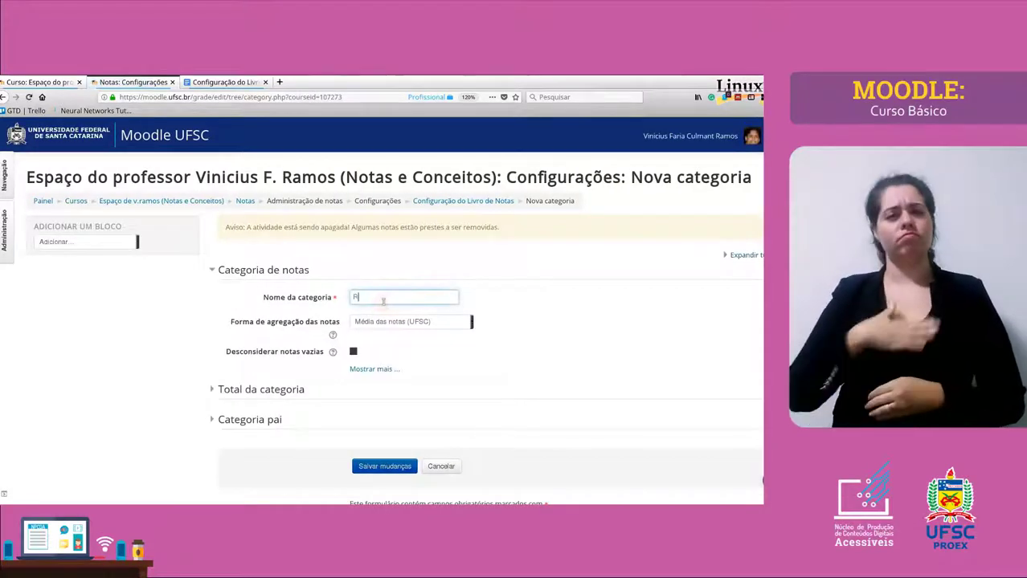
pyautogui.write('ecuperação')
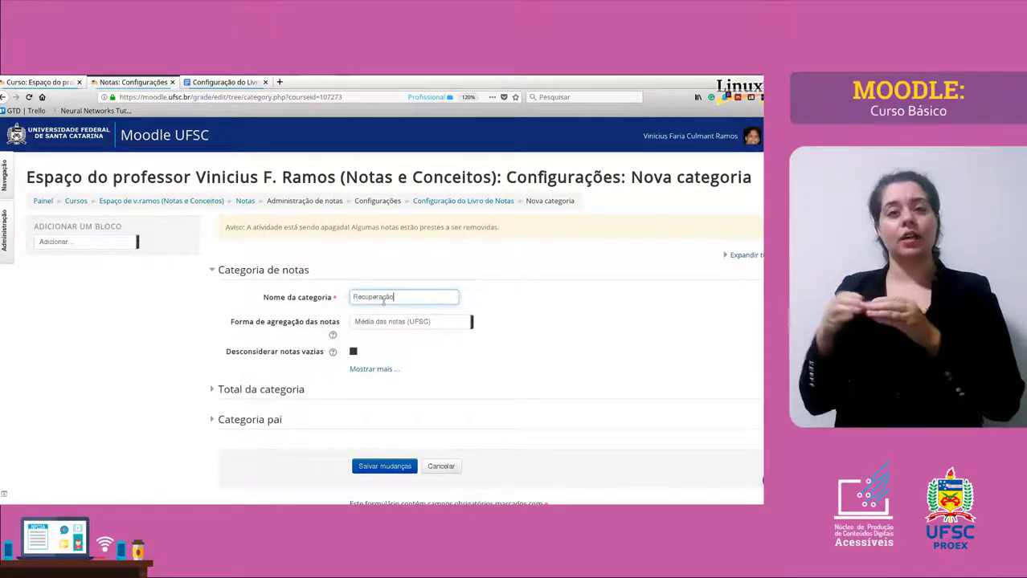
# Review the grade aggregation options for the new category, leaving Média das notas (UFSC) selected.
pyautogui.click(390, 321)
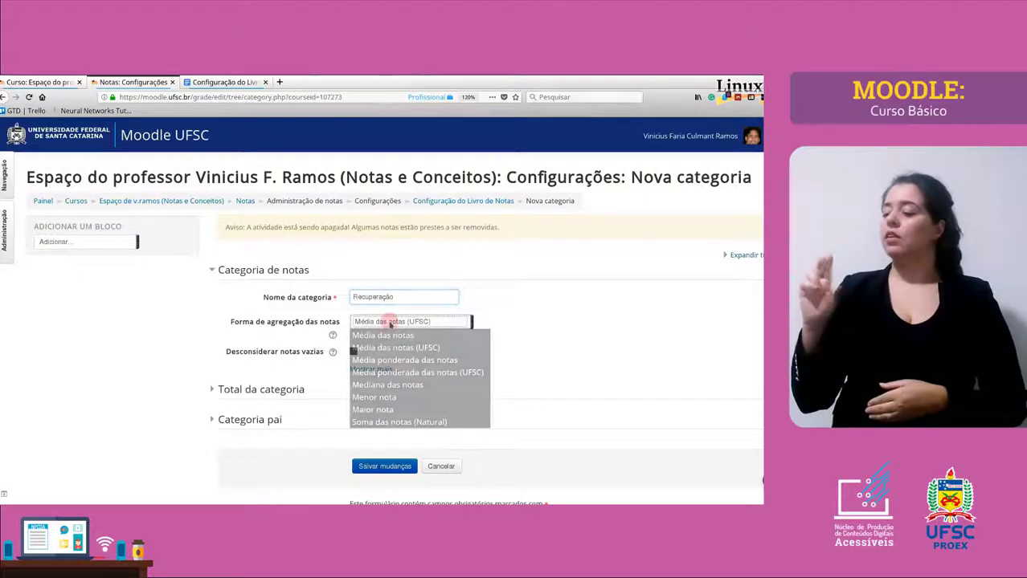
pyautogui.click(389, 321)
pyautogui.click(389, 322)
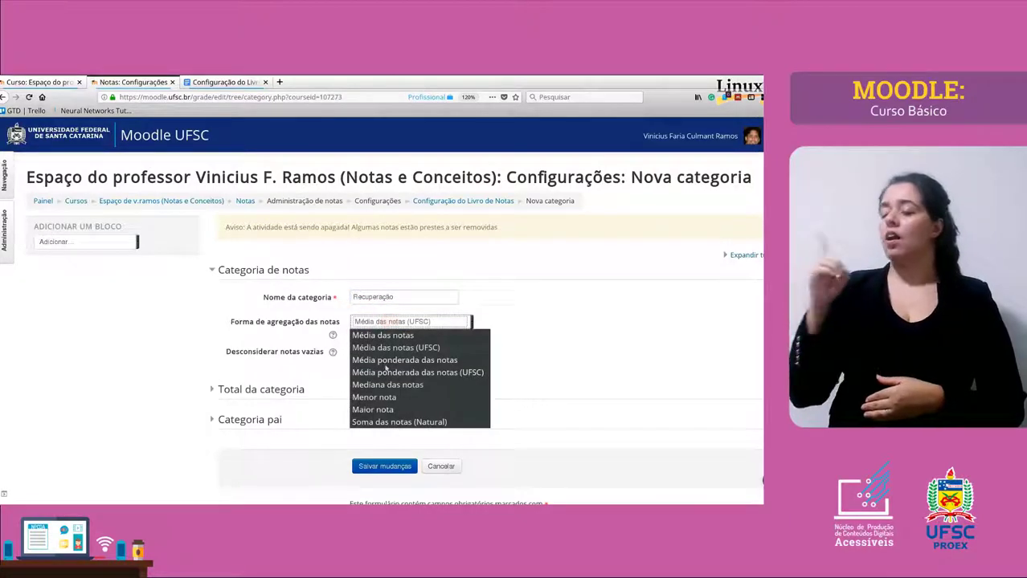
pyautogui.click(397, 323)
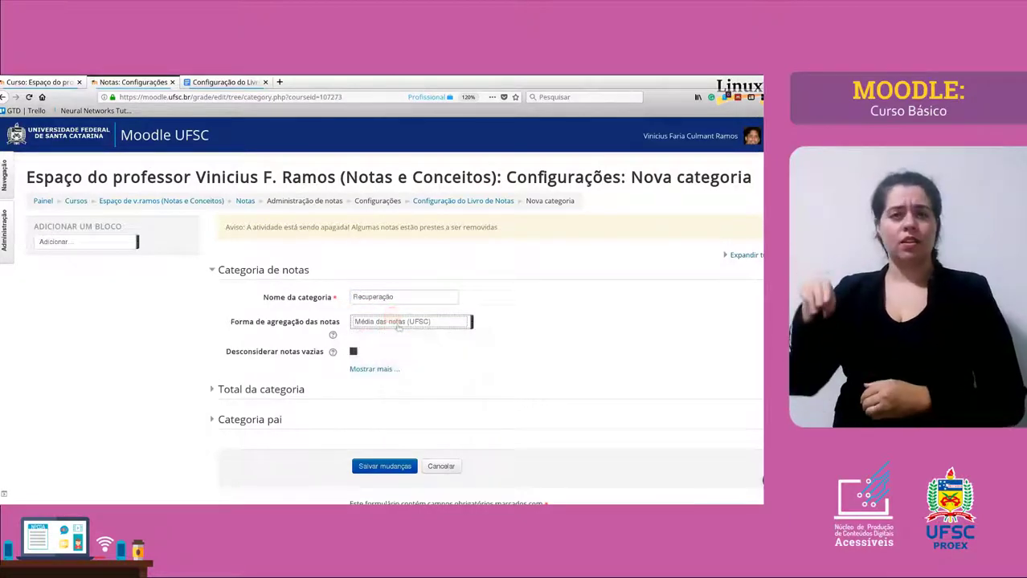
pyautogui.click(461, 345)
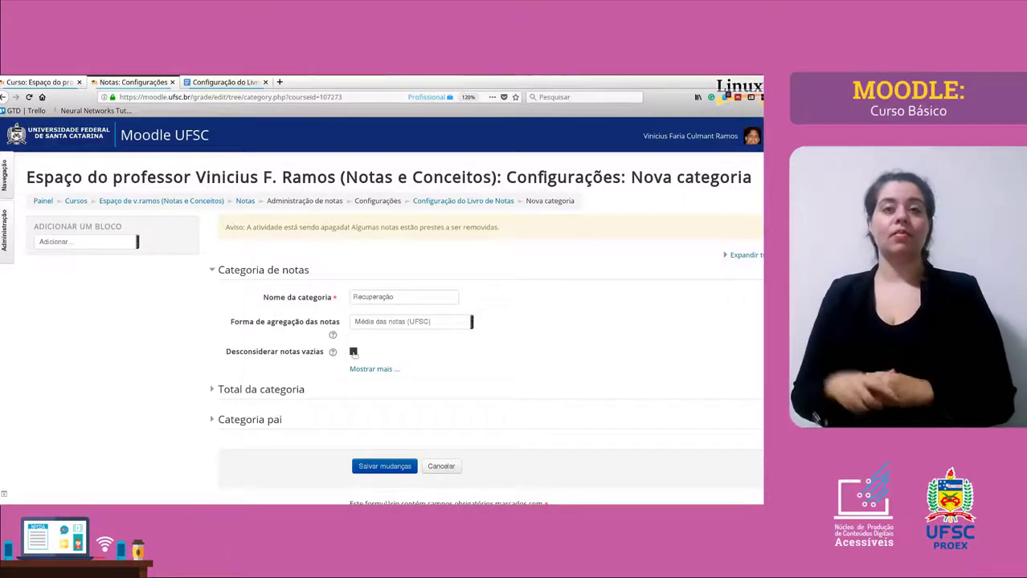
# Set the Recuperação category to disregard empty grades (Desconsiderar notas vazias) and save it.
pyautogui.click(353, 351)
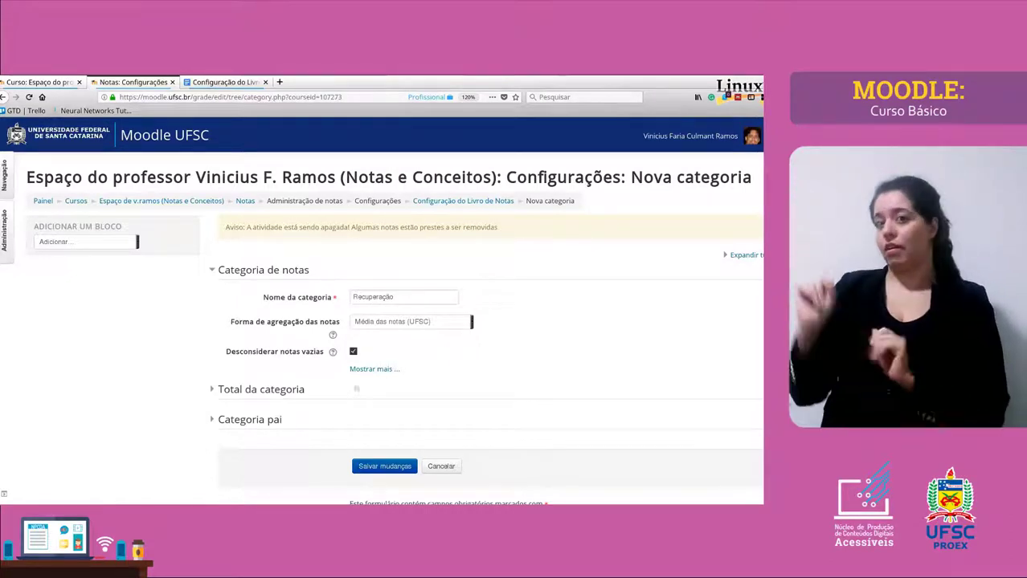
pyautogui.scroll(-1, 323, 383)
pyautogui.scroll(-1, 323, 383)
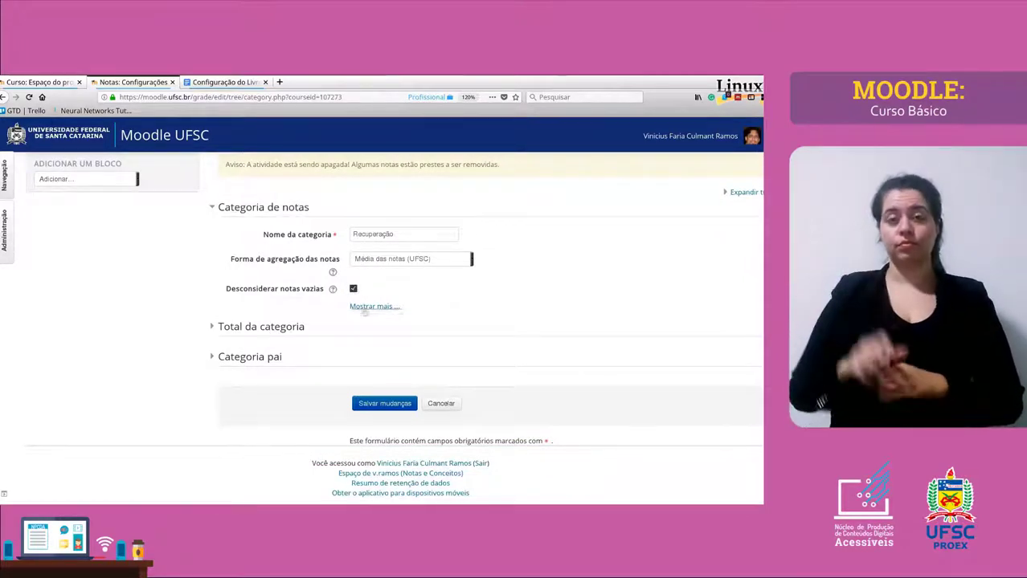
pyautogui.click(383, 404)
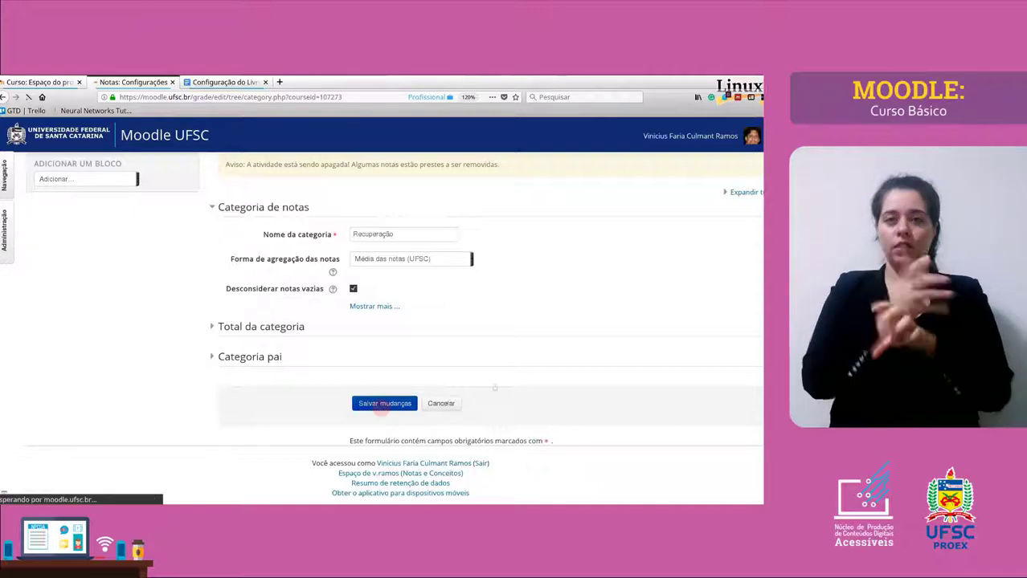
pyautogui.scroll(-3, 482, 338)
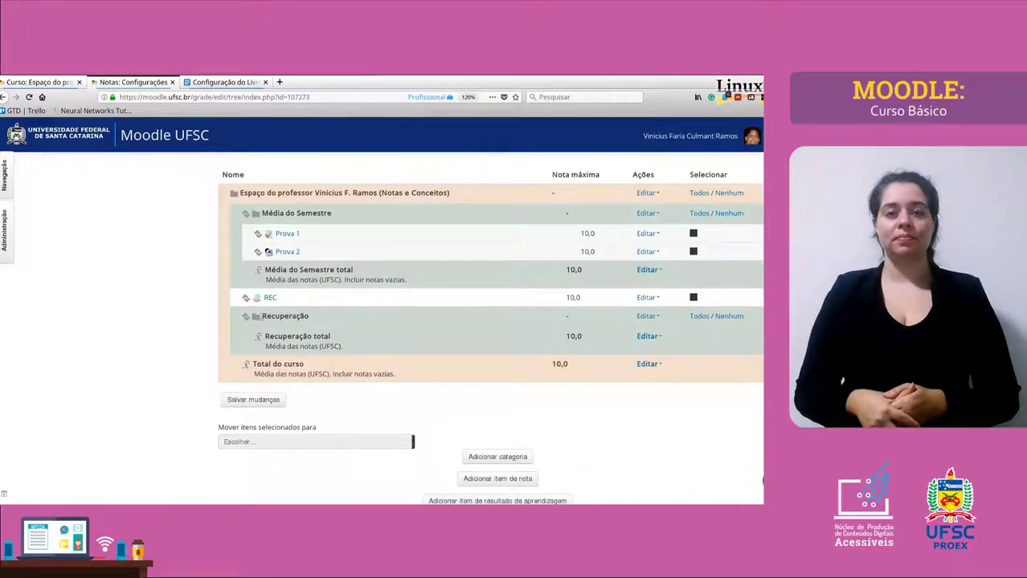
# Move the REC grade item into the Recuperação category.
pyautogui.moveTo(257, 316); pyautogui.dragTo(314, 320)
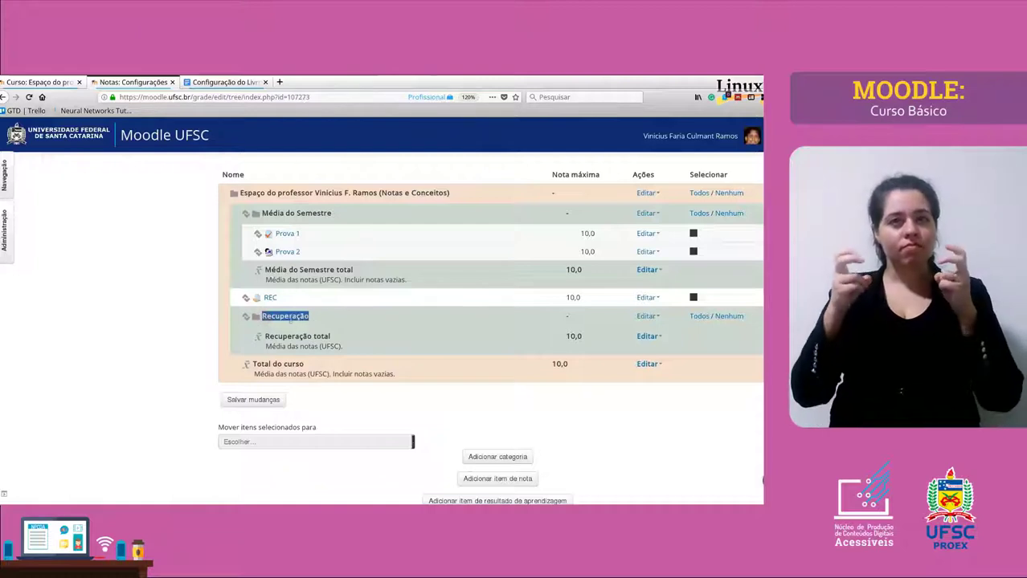
pyautogui.click(290, 320)
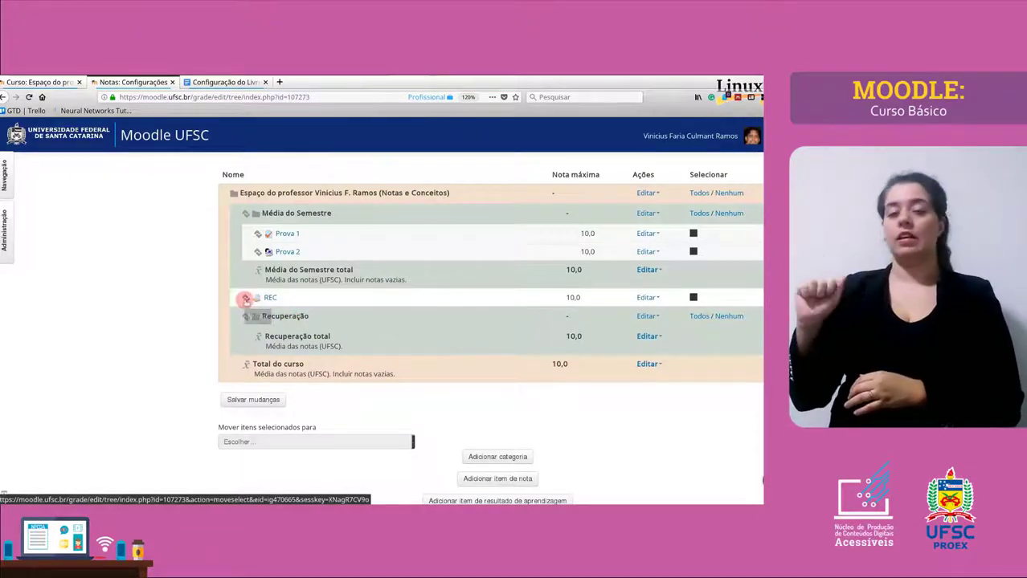
pyautogui.click(246, 298)
pyautogui.scroll(-4, 332, 324)
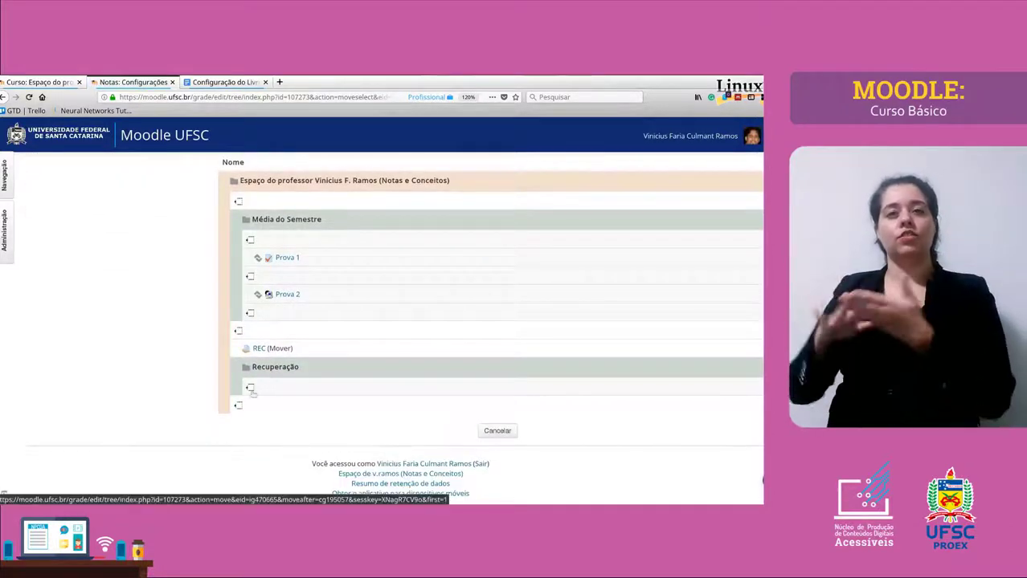
pyautogui.click(251, 388)
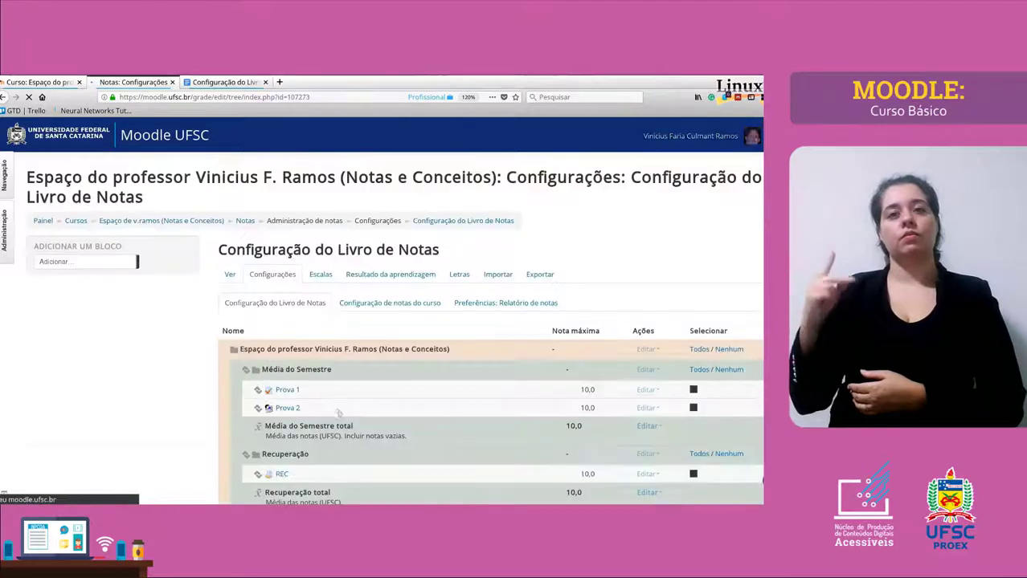
pyautogui.scroll(-3, 203, 405)
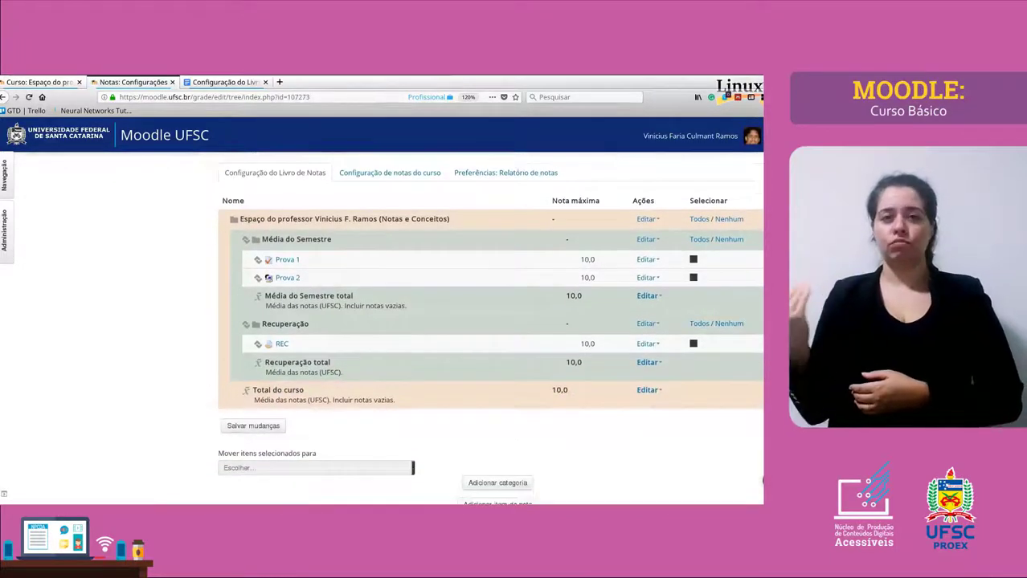
# Compare the Média do Semestre and Recuperação categories and their items with the Média and MédiaREC formulas in the Google Docs document.
pyautogui.moveTo(273, 239); pyautogui.dragTo(331, 240)
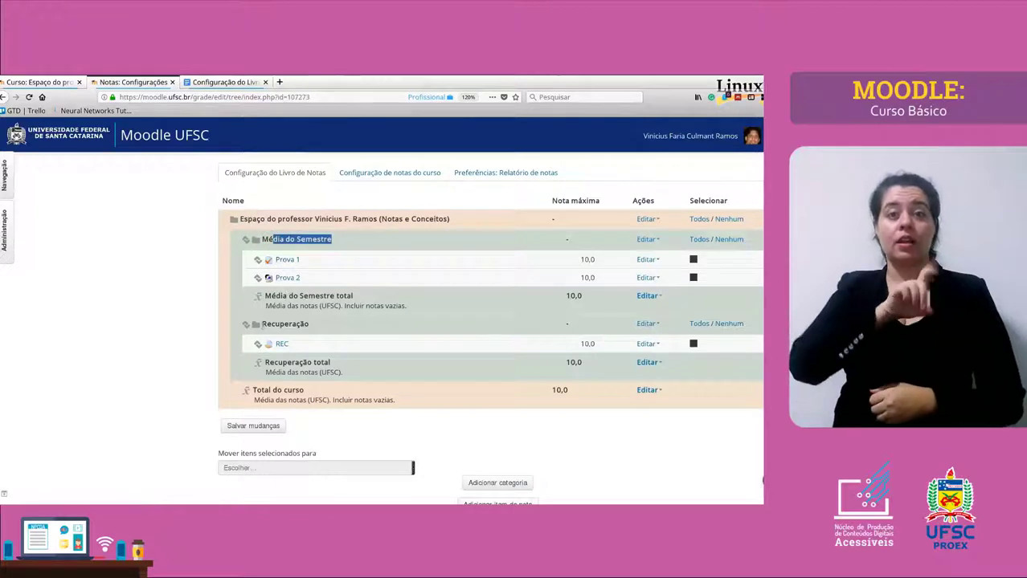
pyautogui.moveTo(260, 323); pyautogui.dragTo(238, 359)
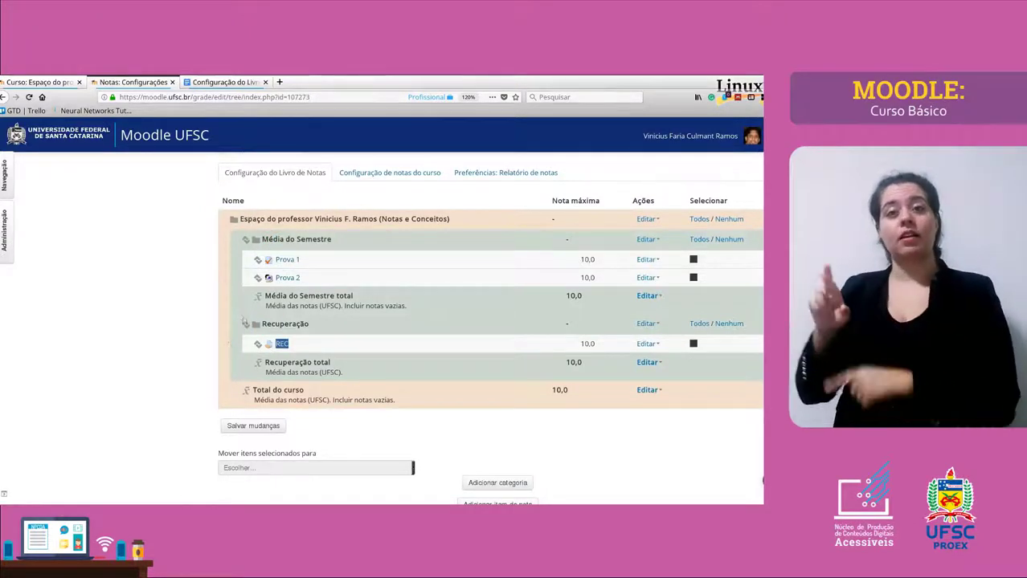
pyautogui.click(231, 299)
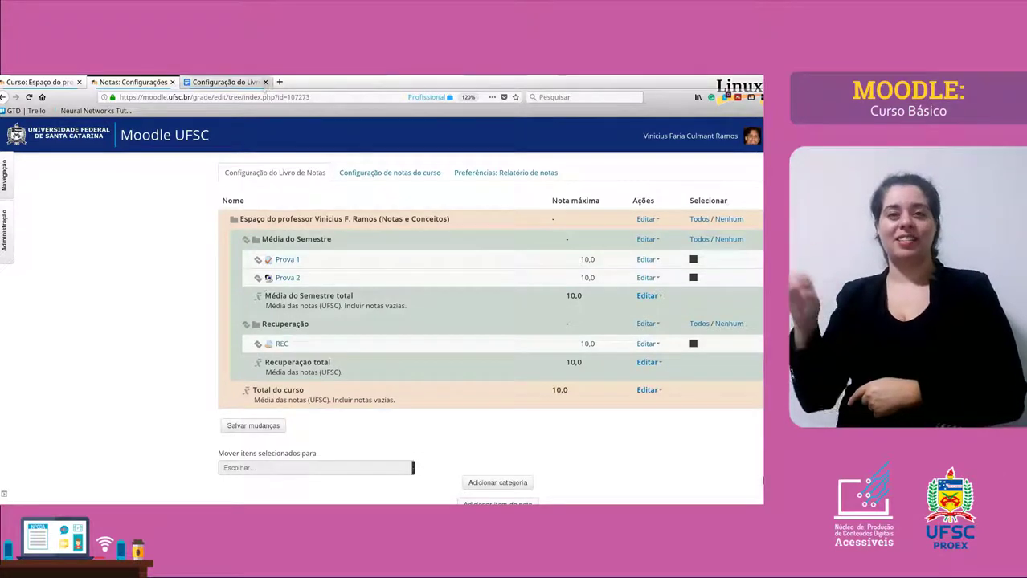
pyautogui.click(225, 82)
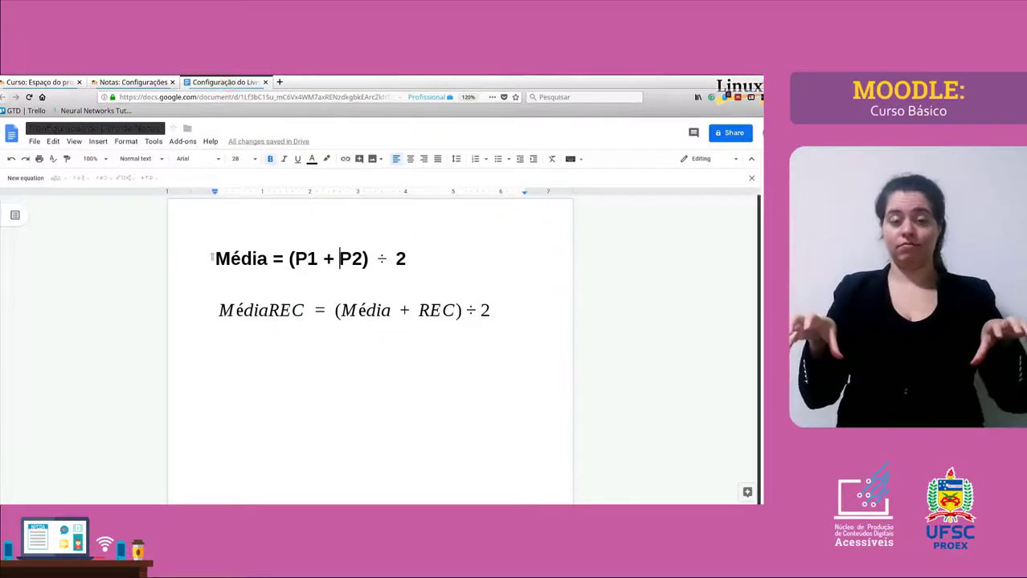
pyautogui.moveTo(213, 258); pyautogui.dragTo(410, 257)
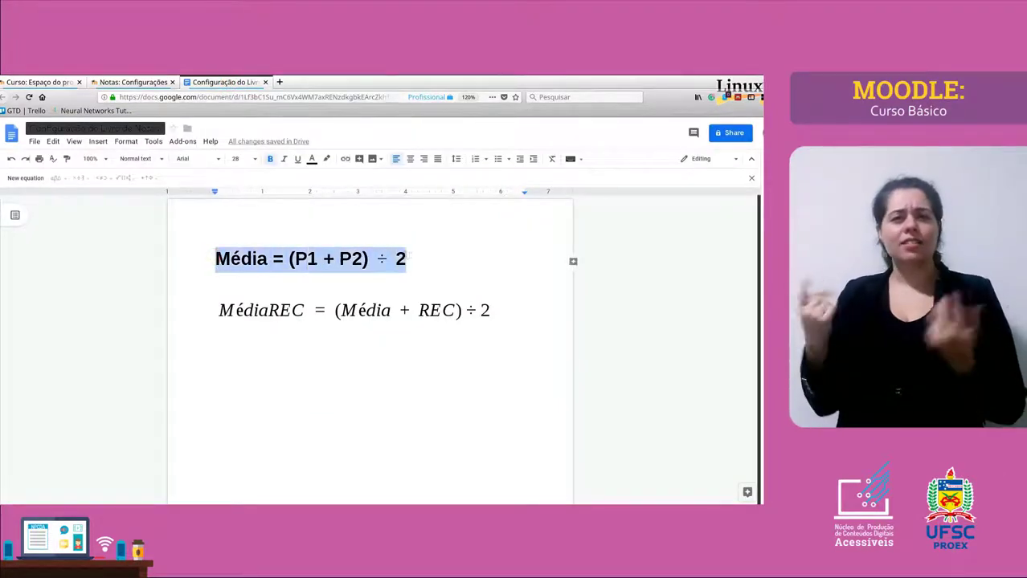
pyautogui.click(410, 257)
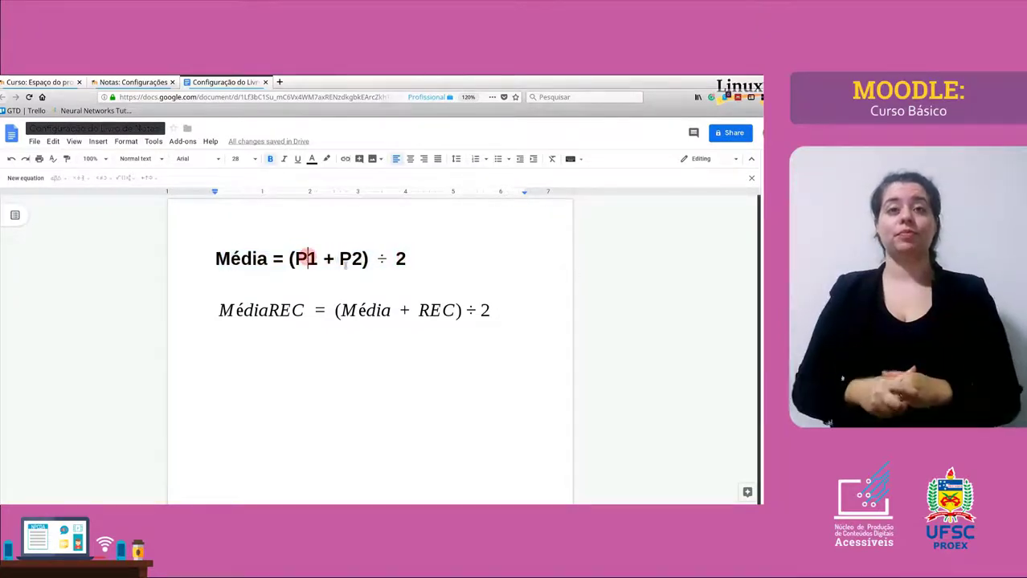
pyautogui.hotkey('ctrl', 'pageup')
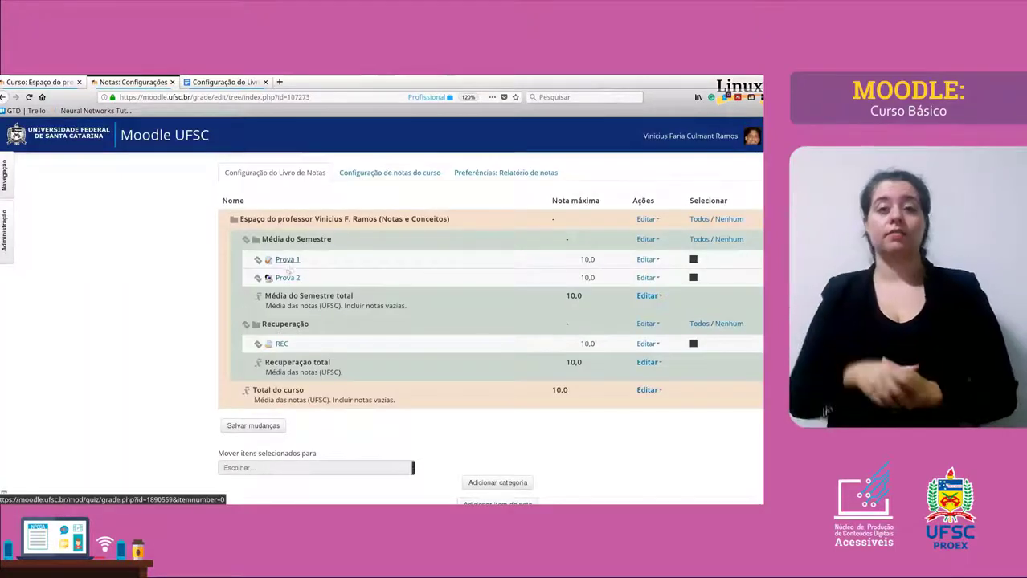
pyautogui.hotkey('ctrl', 'pagedown')
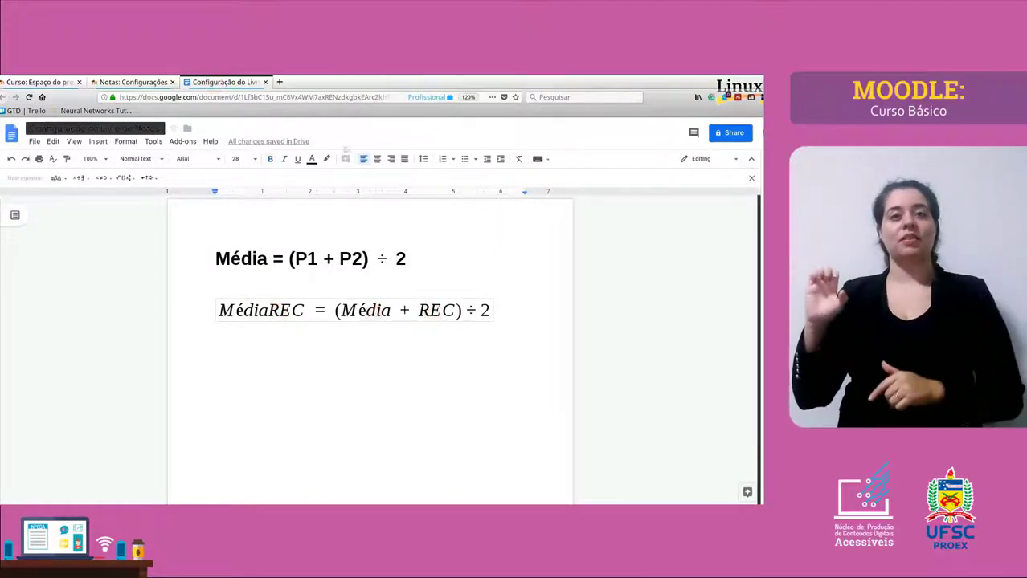
pyautogui.hotkey('ctrl', 'pageup')
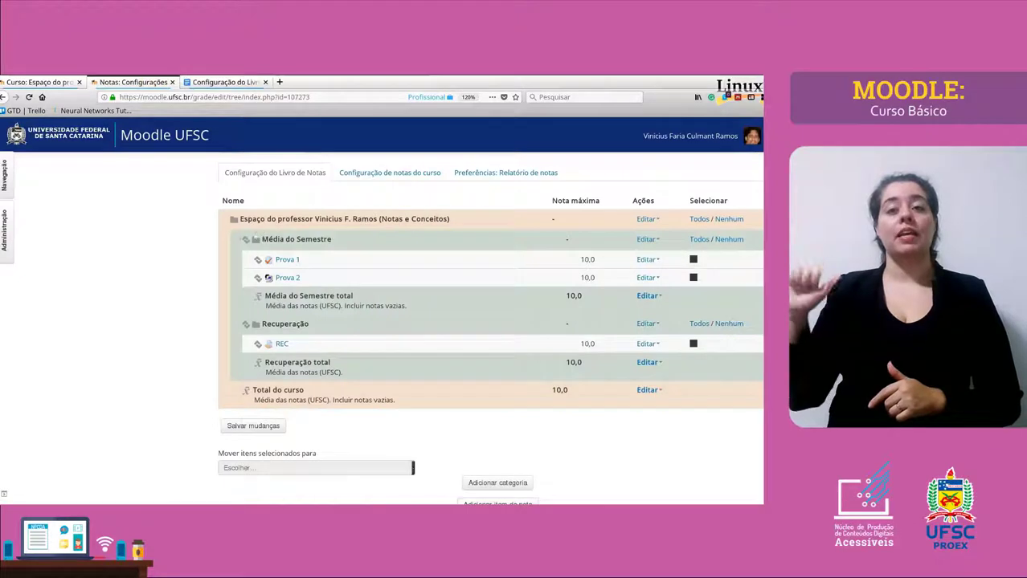
pyautogui.moveTo(237, 240); pyautogui.dragTo(338, 239)
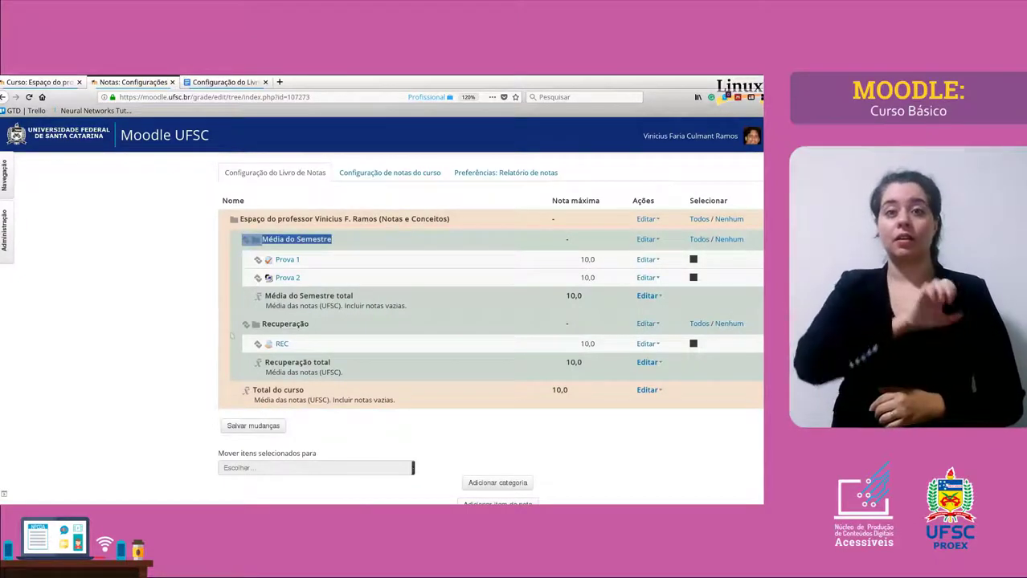
pyautogui.click(243, 253)
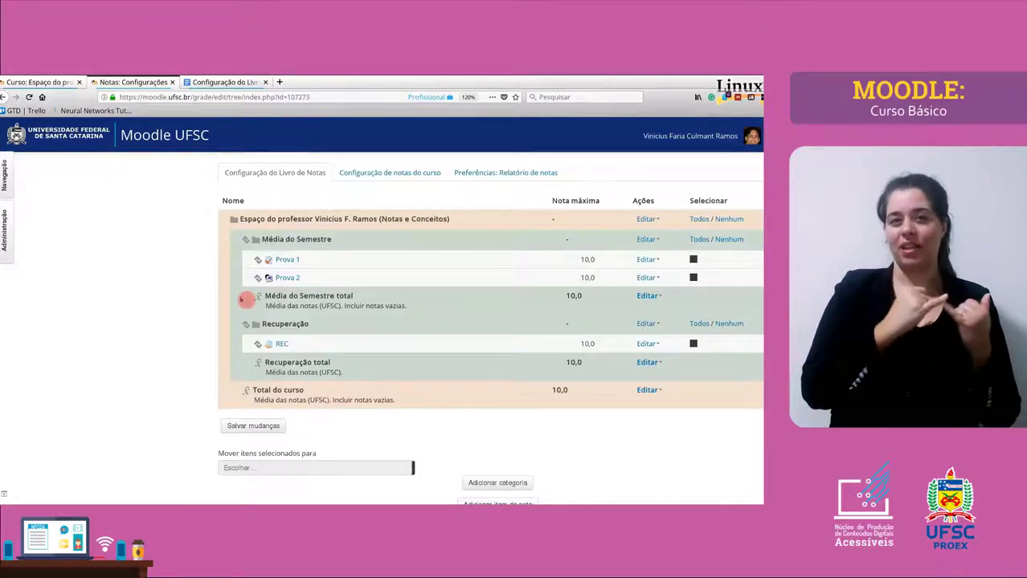
pyautogui.moveTo(245, 295); pyautogui.dragTo(407, 307)
pyautogui.click(407, 306)
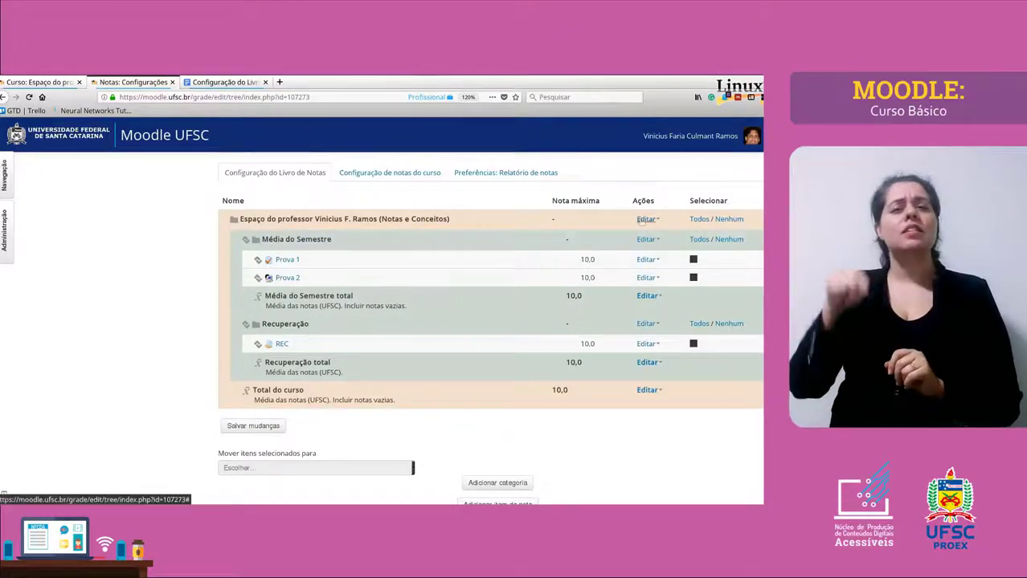
# Open the settings of the top-level course category and keep its grade aggregation at Média das notas (UFSC).
pyautogui.moveTo(450, 218); pyautogui.dragTo(314, 218)
pyautogui.click(302, 216)
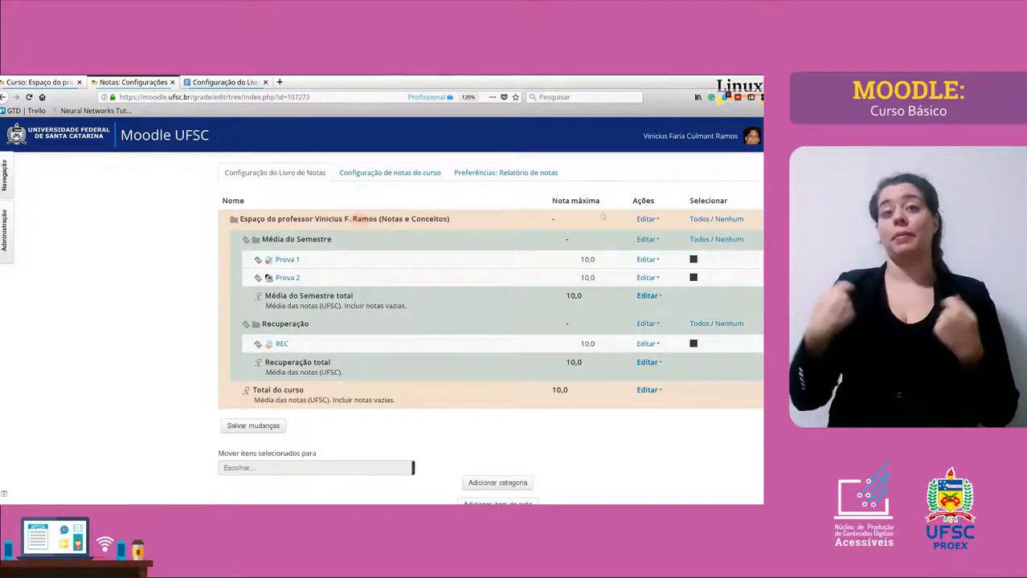
pyautogui.click(646, 220)
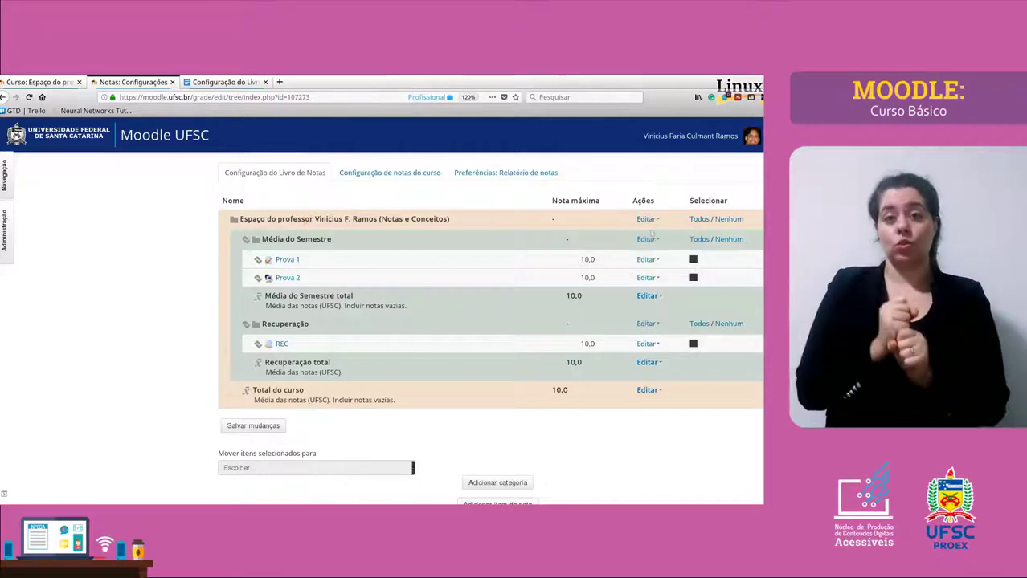
pyautogui.click(660, 237)
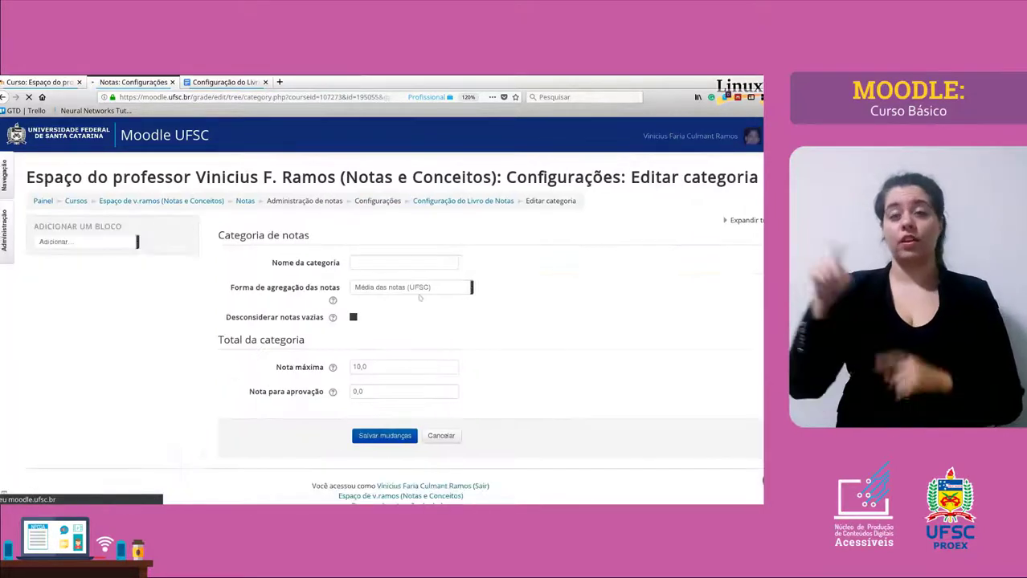
pyautogui.click(400, 288)
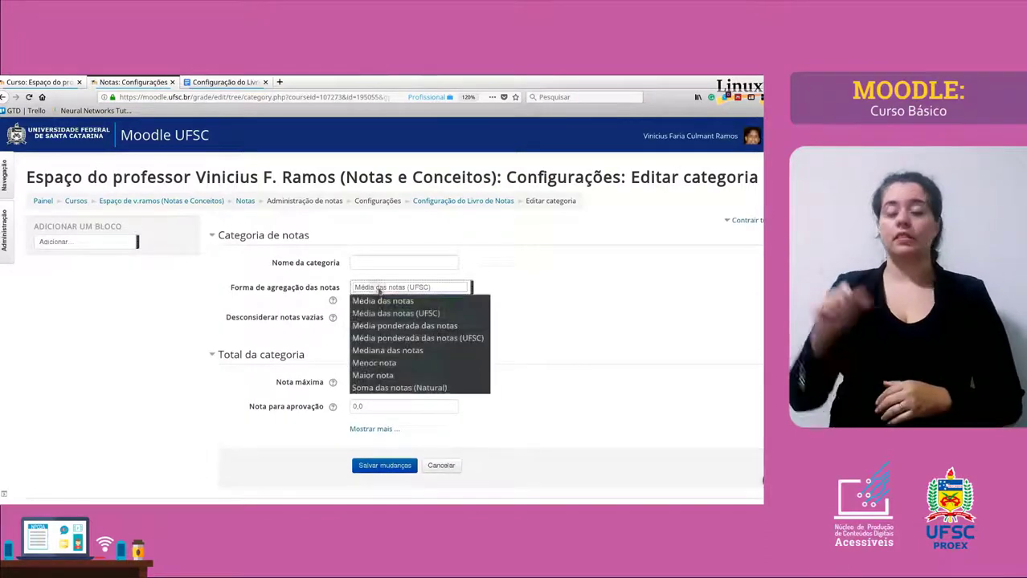
pyautogui.click(406, 289)
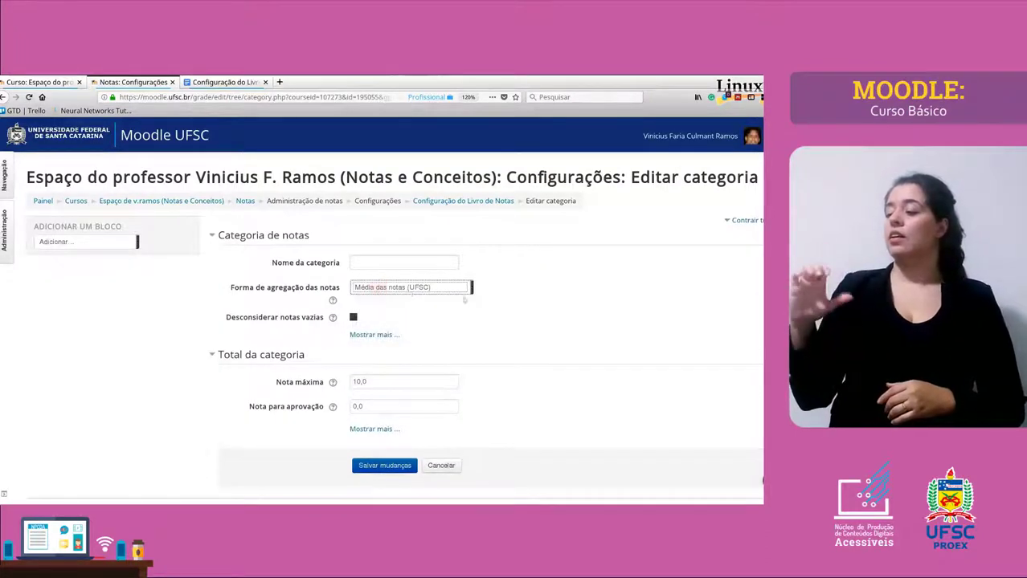
# Check the terms and divisor of the MédiaREC formula in the Google Docs document, and return to the Moodle category settings.
pyautogui.click(218, 84)
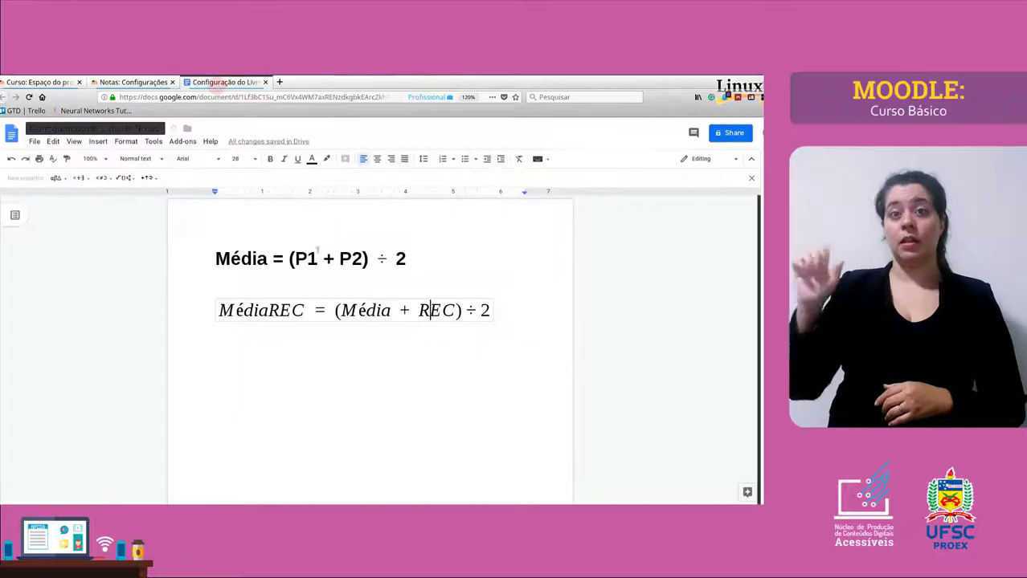
pyautogui.moveTo(380, 312); pyautogui.dragTo(361, 312)
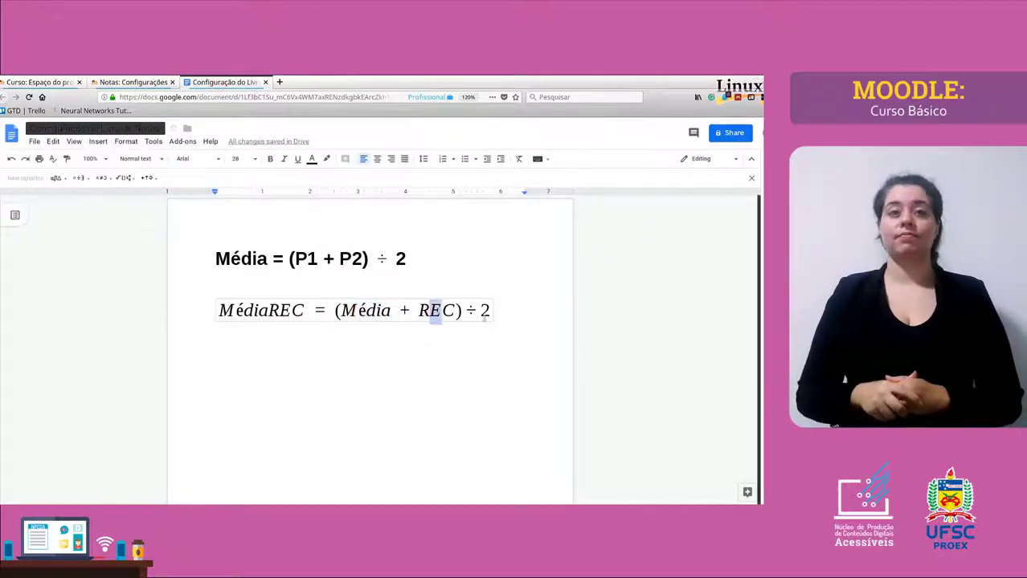
pyautogui.moveTo(490, 312); pyautogui.dragTo(480, 312)
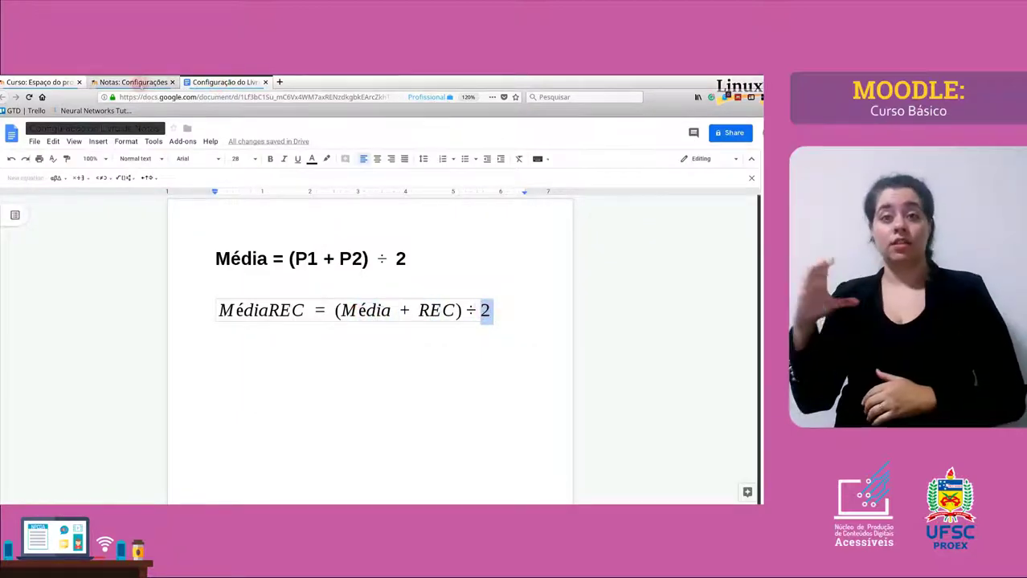
pyautogui.click(142, 83)
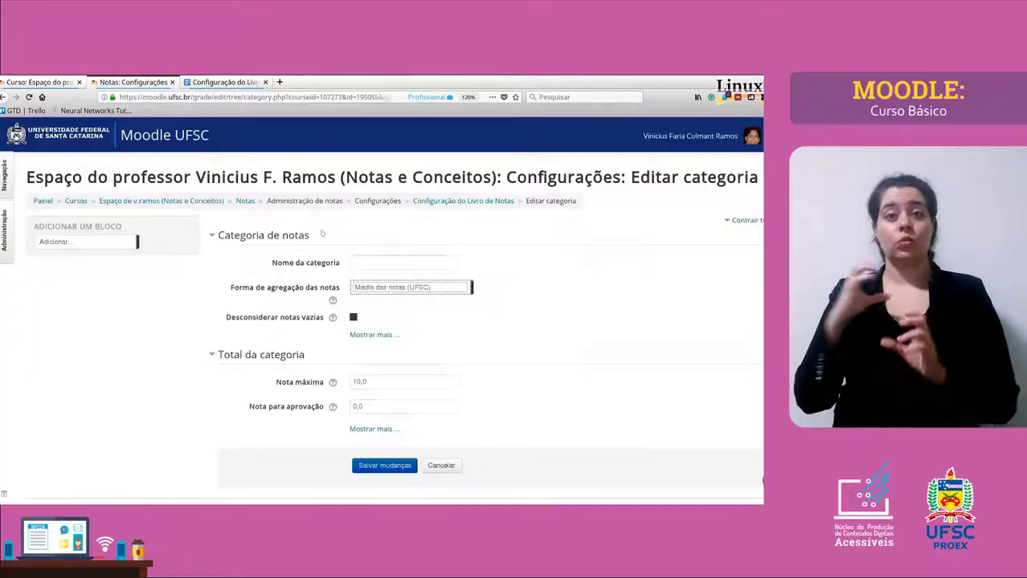
# Set the course category to disregard empty grades (Desconsiderar notas vazias) with a passing grade of 6,0, and save the changes.
pyautogui.click(353, 318)
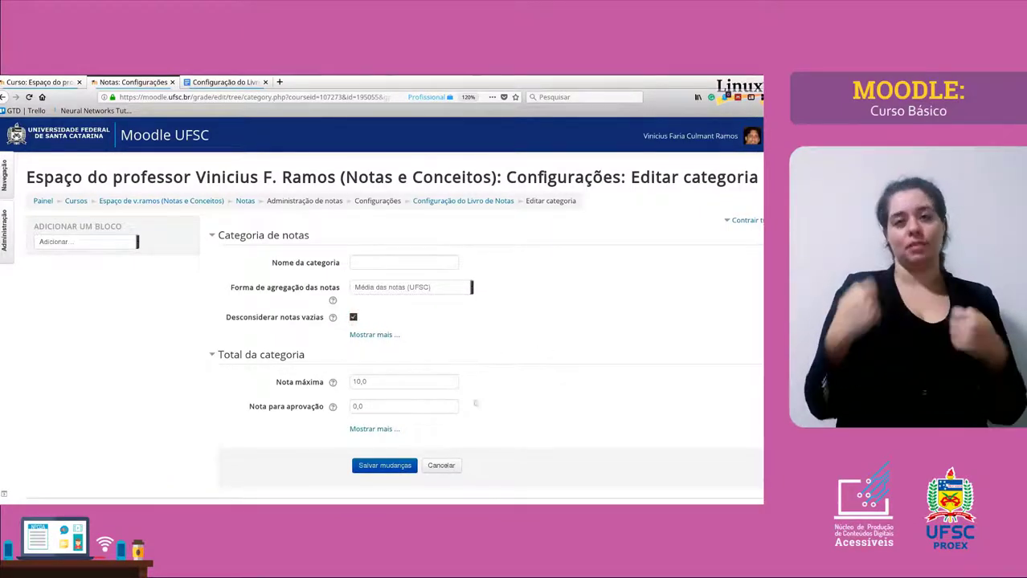
pyautogui.doubleClick(374, 408)
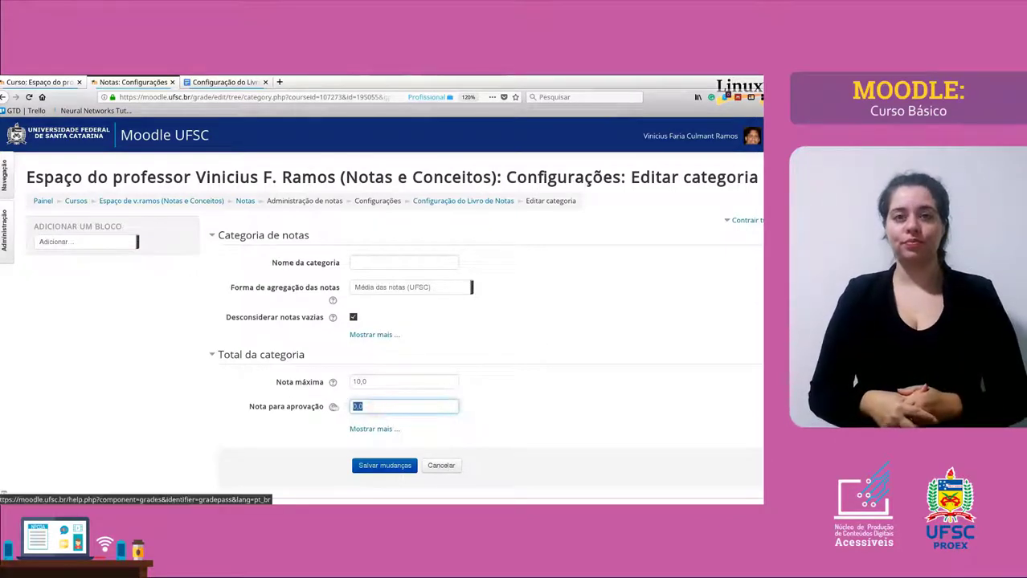
pyautogui.write('6,0')
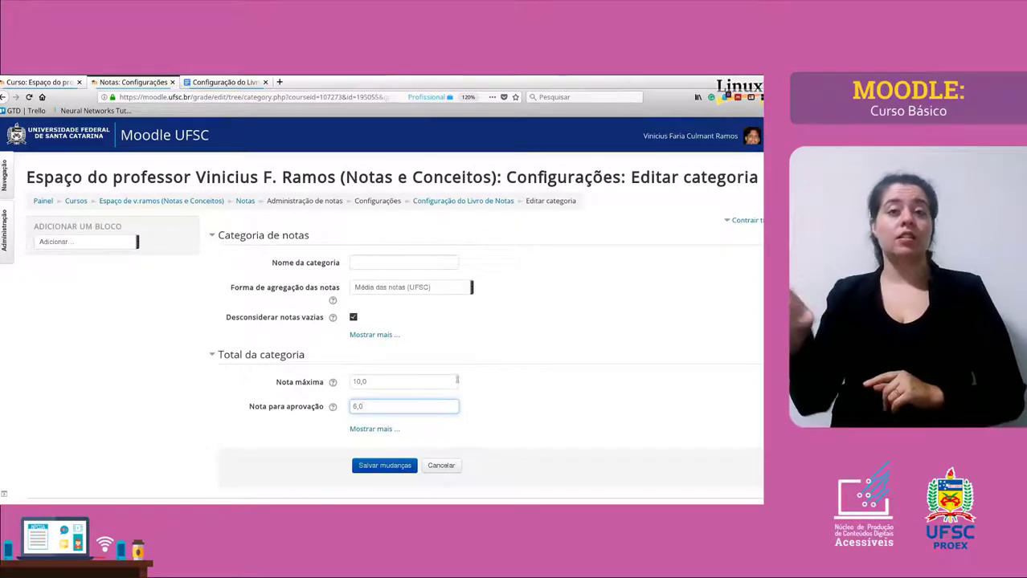
pyautogui.doubleClick(382, 406)
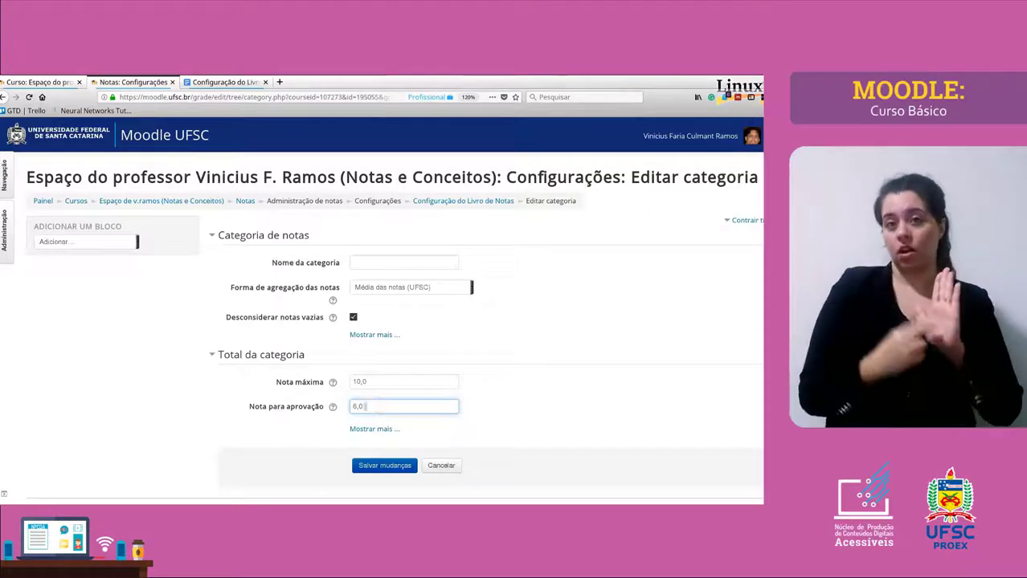
pyautogui.doubleClick(363, 406)
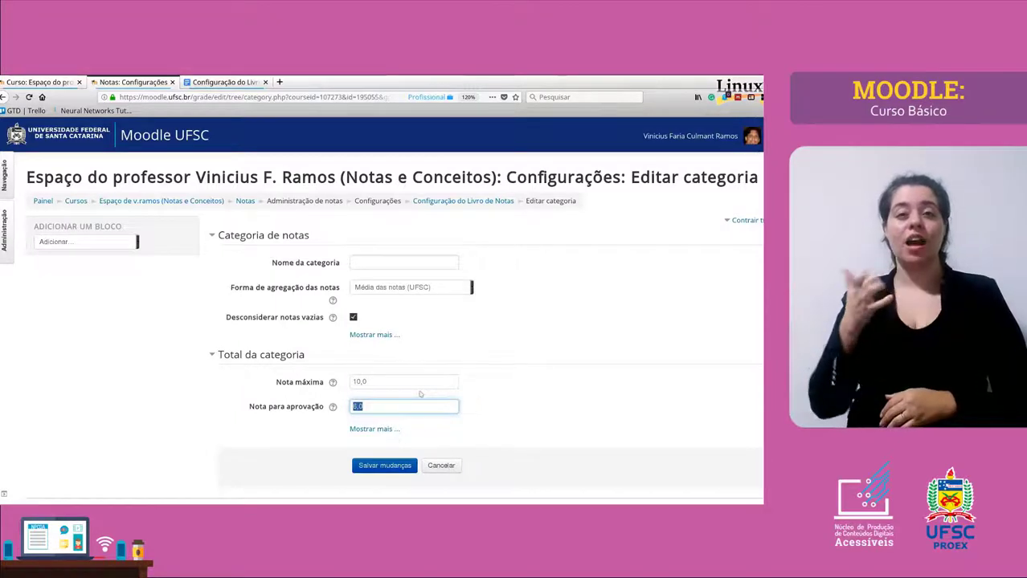
pyautogui.click(469, 359)
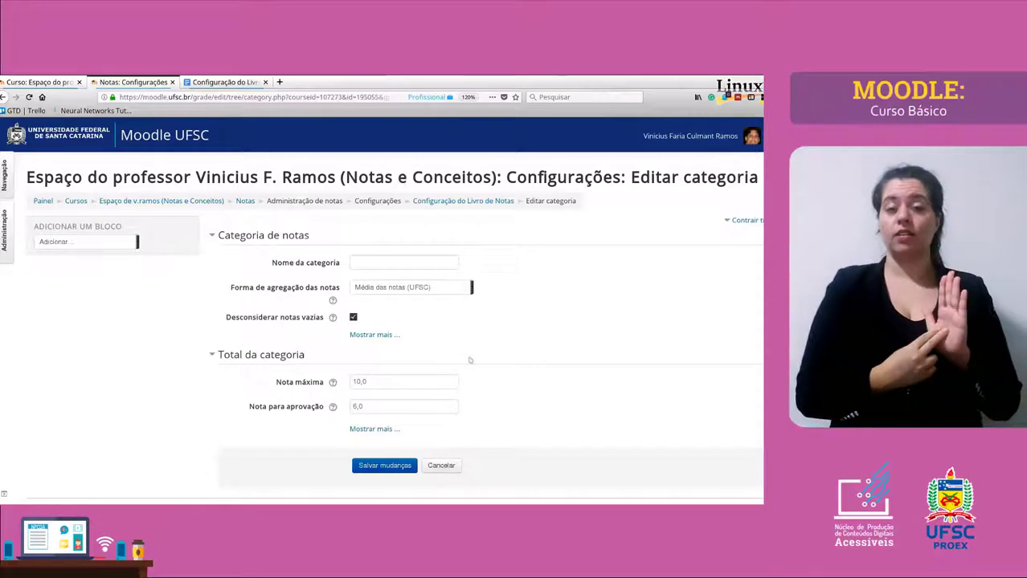
pyautogui.click(385, 466)
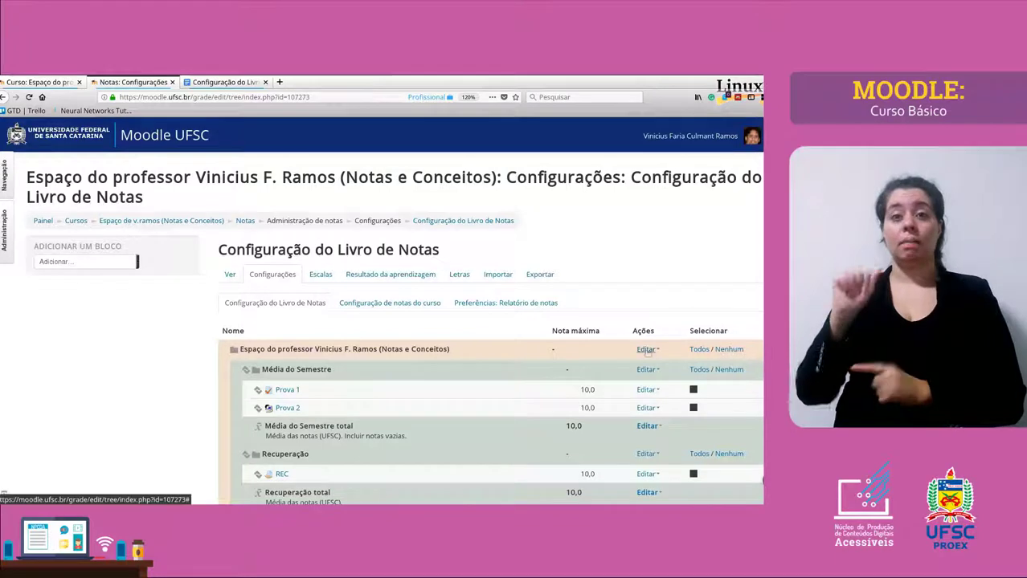
# Review the gradebook structure from the top-level course category down to Total do curso.
pyautogui.scroll(-2, 486, 379)
pyautogui.scroll(-3, 486, 379)
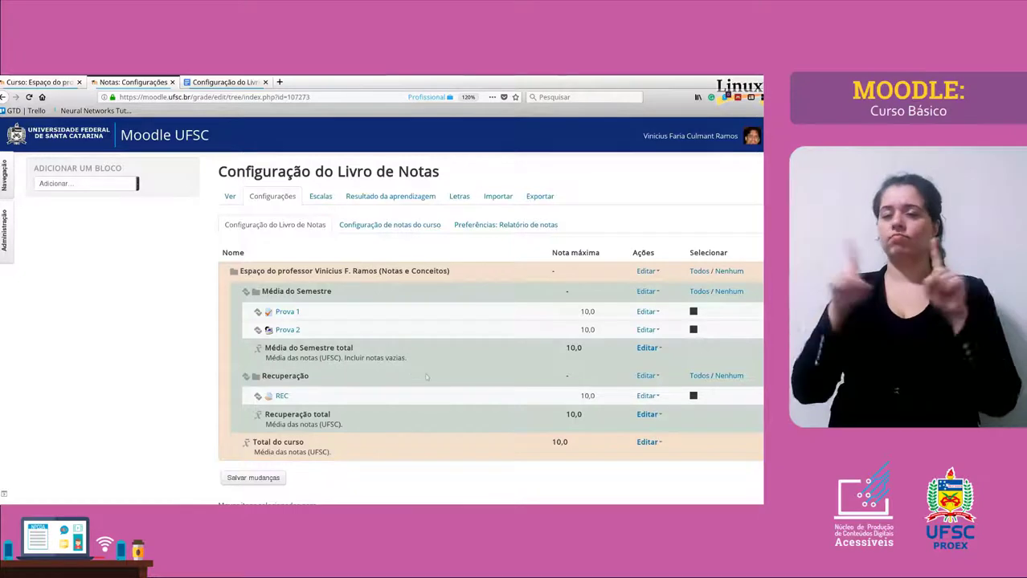
pyautogui.scroll(-1, 414, 366)
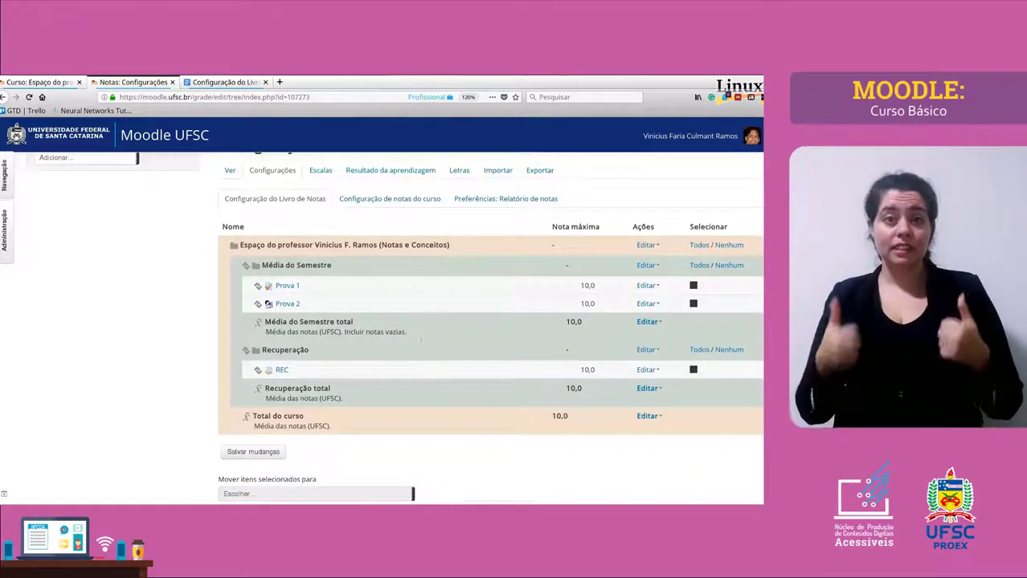
pyautogui.scroll(2, 415, 338)
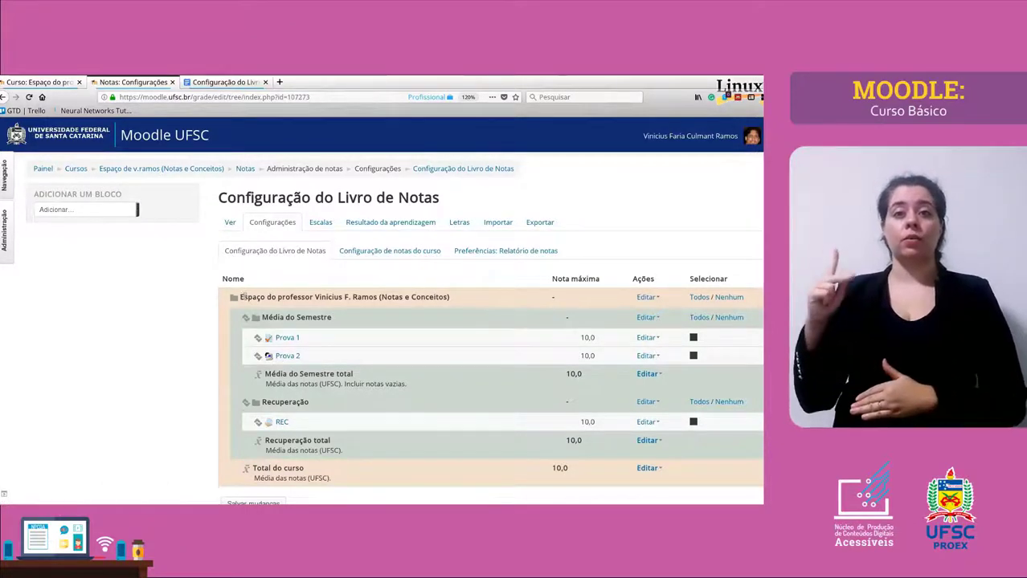
pyautogui.moveTo(239, 298); pyautogui.dragTo(328, 298)
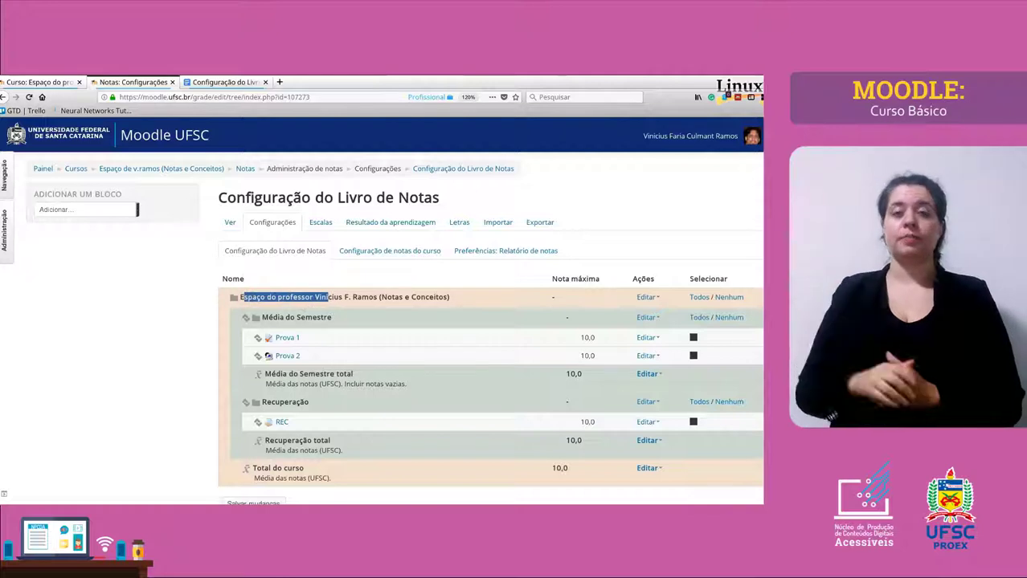
# Open the Recuperação category's settings to check its aggregation and Desconsiderar notas vazias option, and save without changing anything.
pyautogui.moveTo(262, 403); pyautogui.dragTo(302, 403)
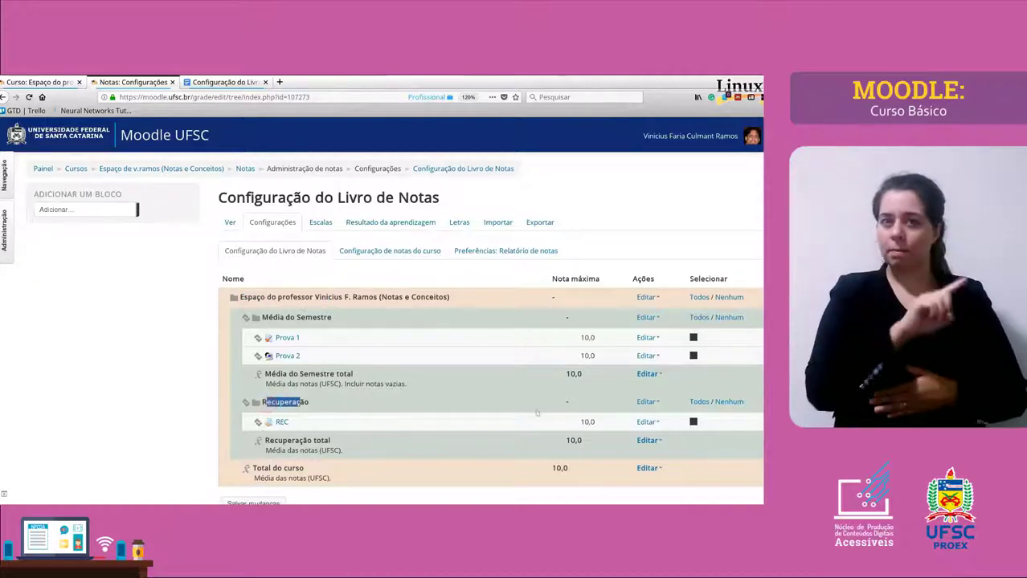
pyautogui.click(646, 402)
pyautogui.click(654, 426)
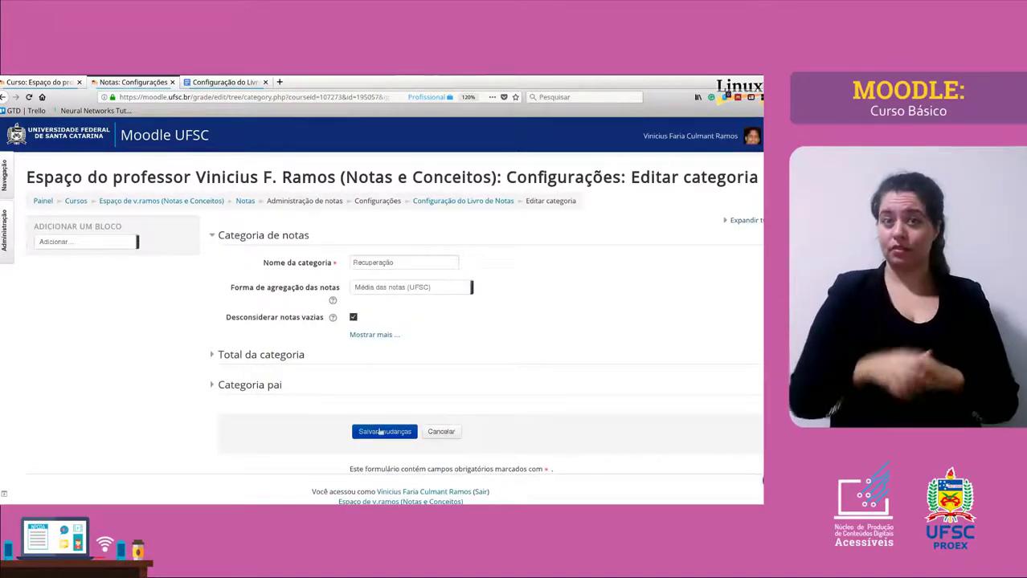
pyautogui.click(380, 432)
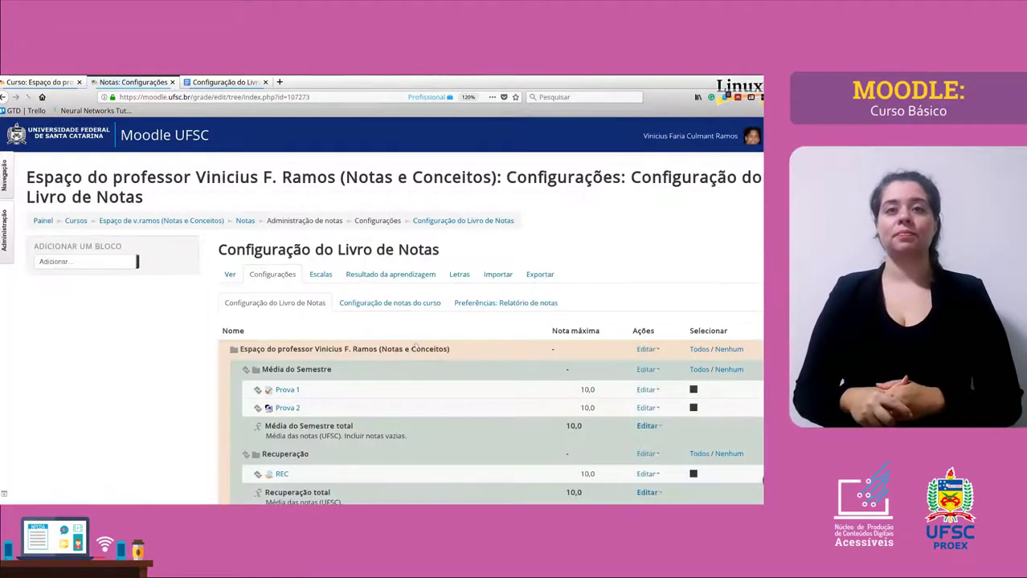
# Compare the gradebook structure with the bracketed terms of both average formulas in the Google Docs document, and return to Moodle.
pyautogui.scroll(-2, 415, 353)
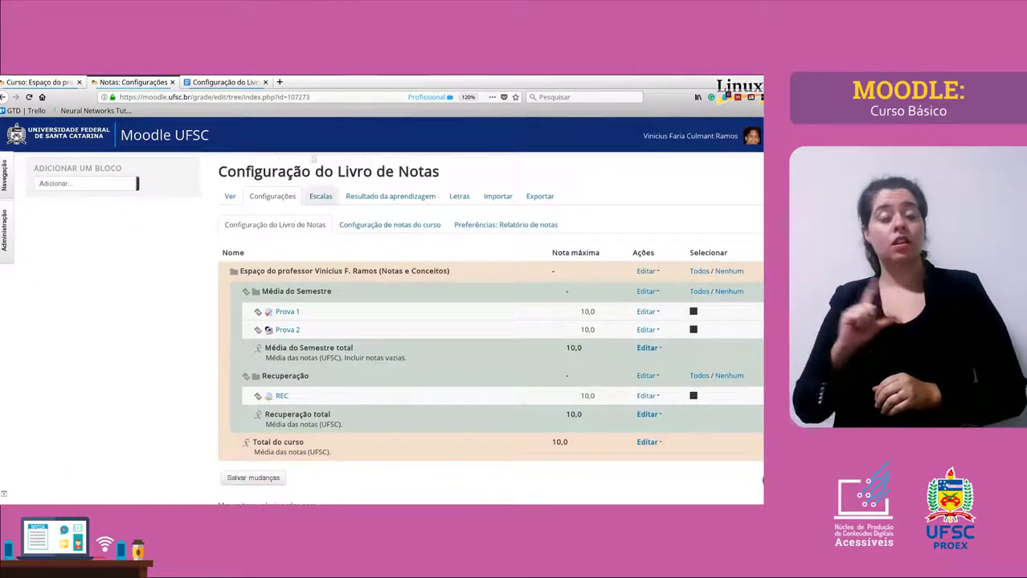
pyautogui.click(224, 83)
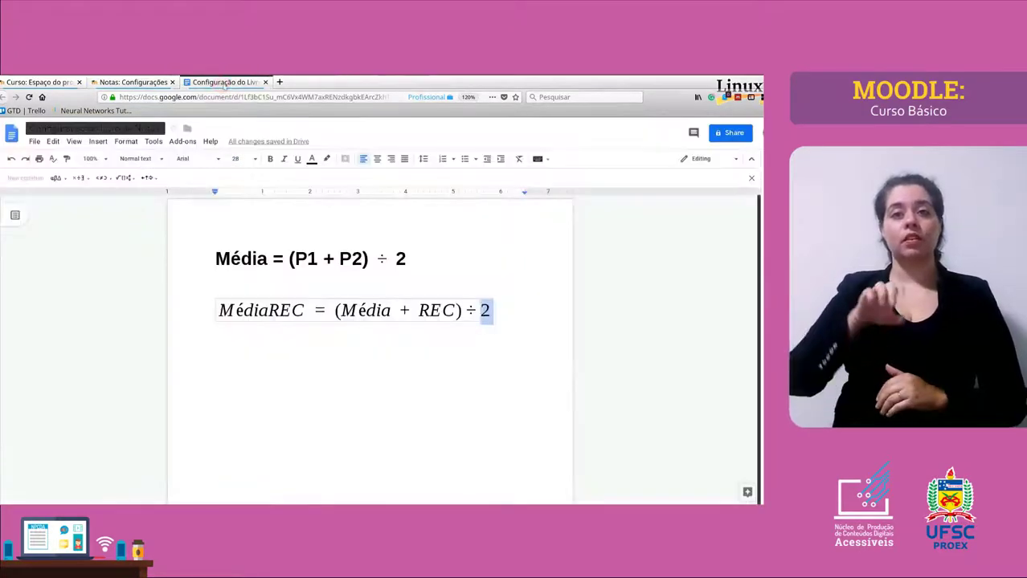
pyautogui.moveTo(289, 259); pyautogui.dragTo(390, 259)
pyautogui.moveTo(334, 310); pyautogui.dragTo(459, 311)
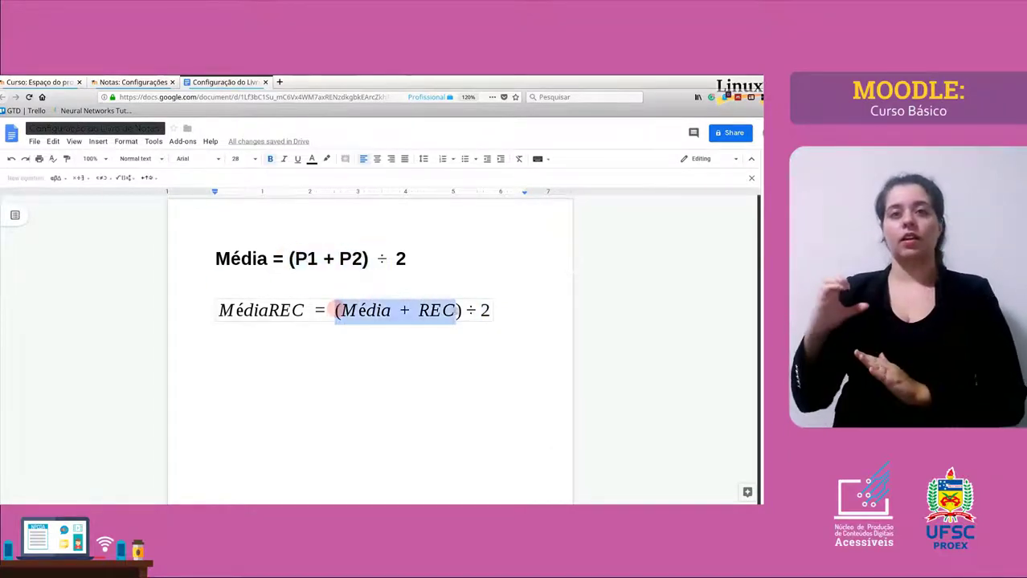
pyautogui.click(159, 83)
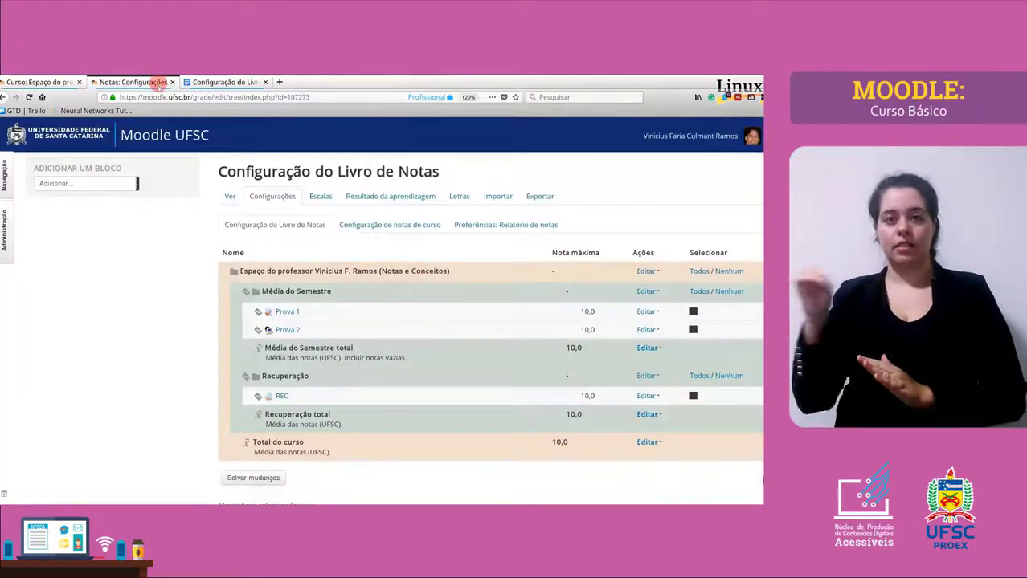